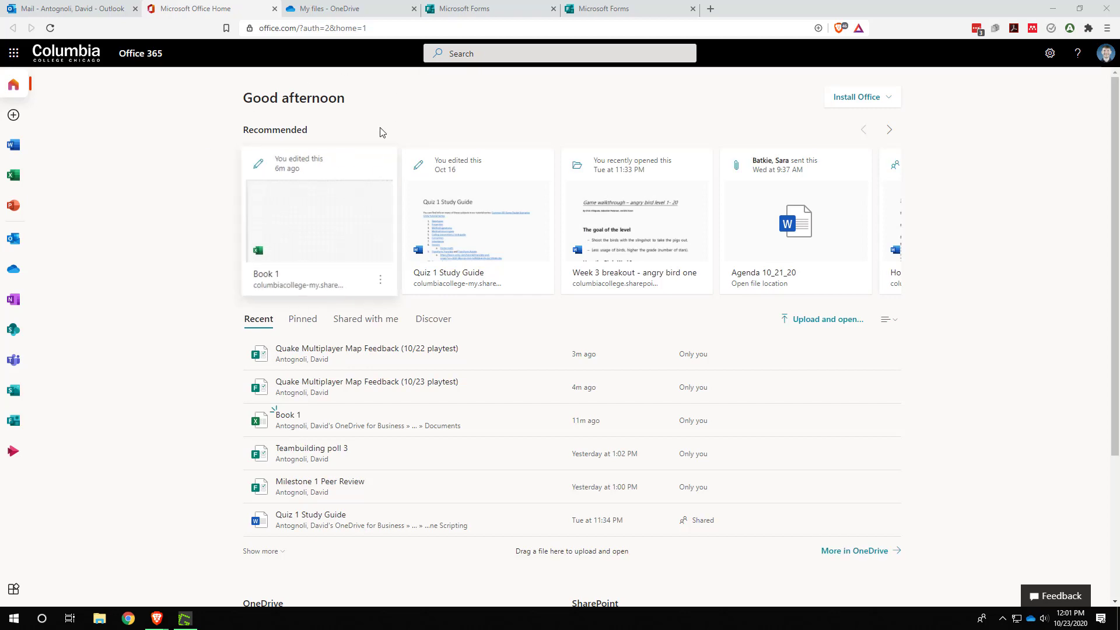
# Switch to the Outlook mailbox and show the list of available Office 365 apps
pyautogui.click(59, 8)
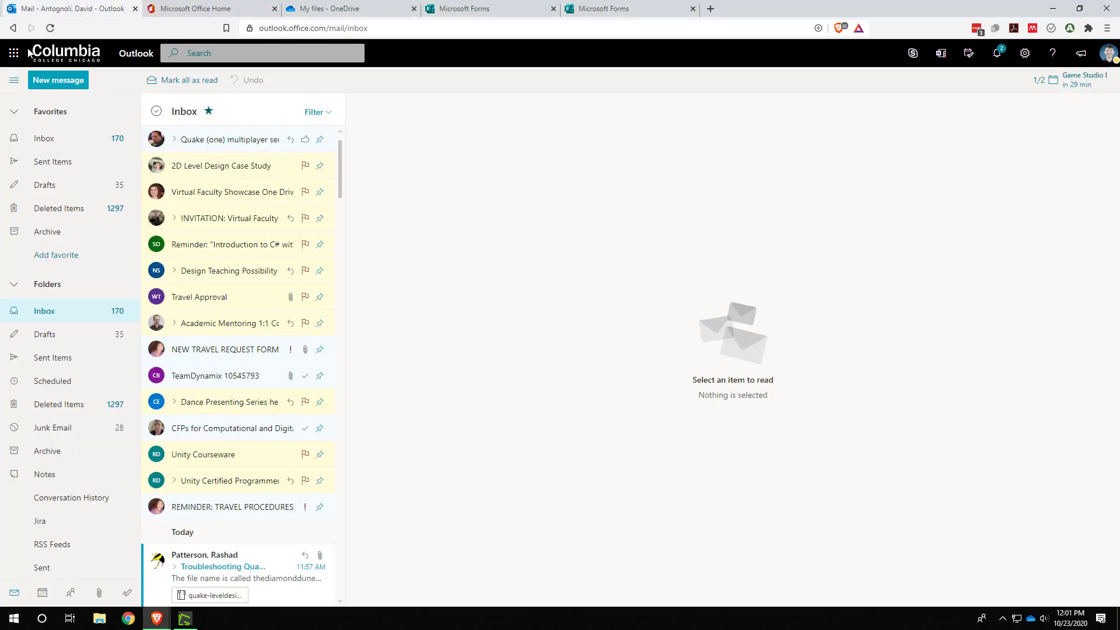
pyautogui.click(14, 53)
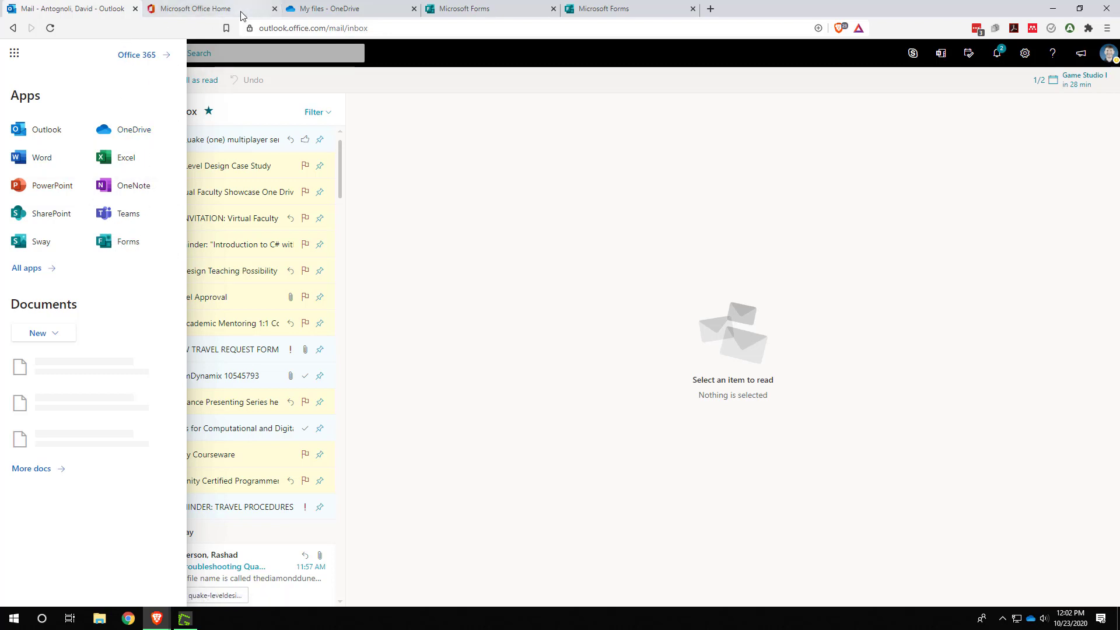
# Switch to the Quake Multiplayer Map Feedback (10/22 playtest) form in Microsoft Forms and read through its questions
pyautogui.click(475, 12)
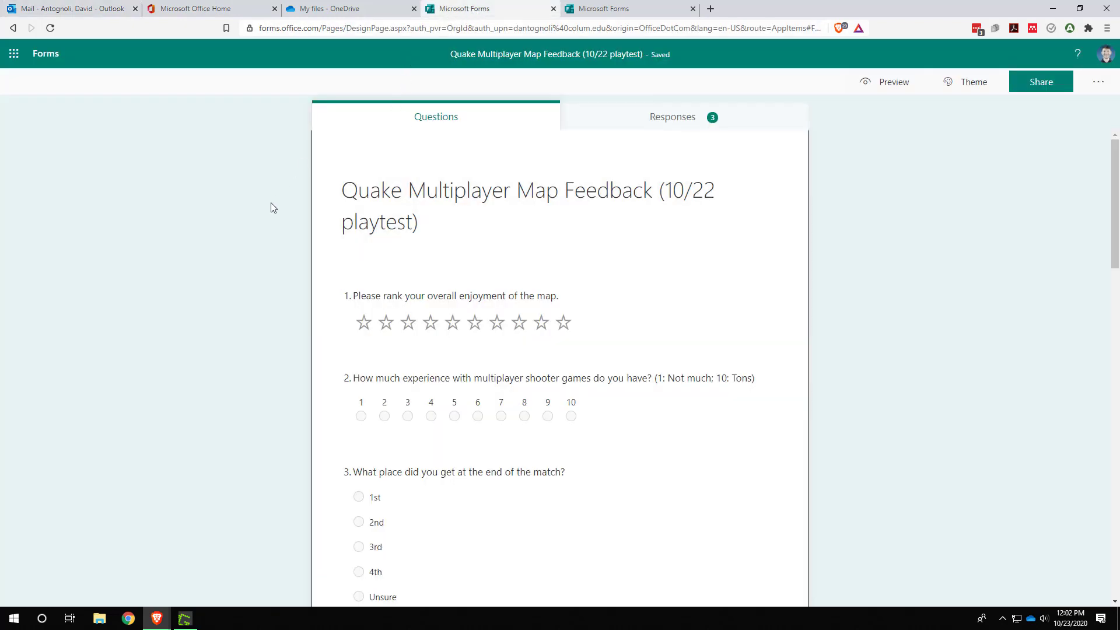
pyautogui.scroll(-1, 375, 239)
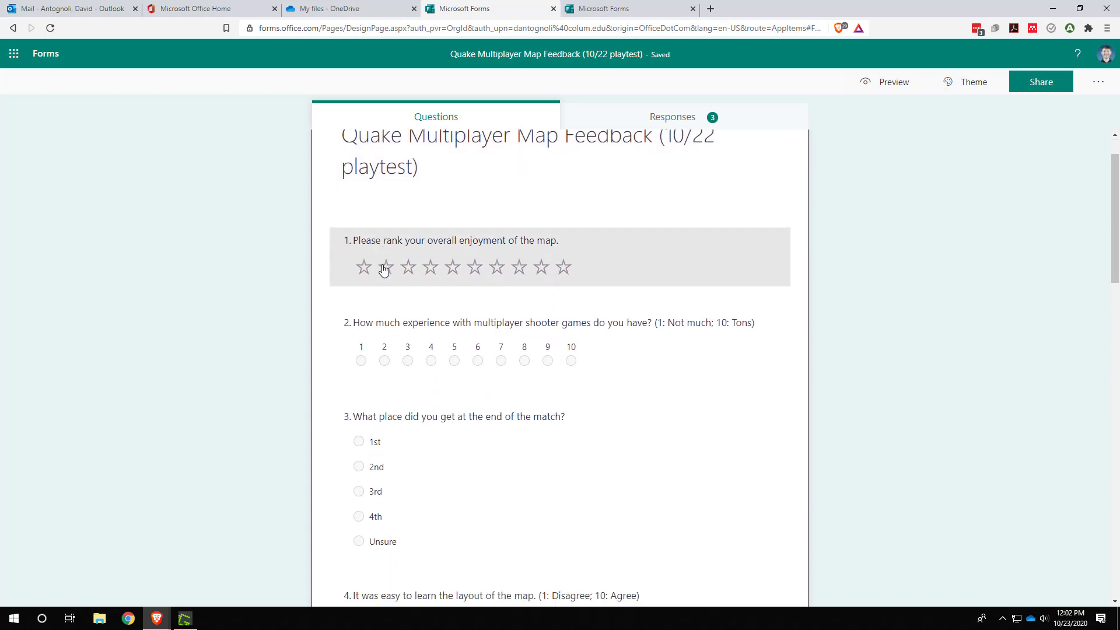
pyautogui.scroll(-8, 383, 270)
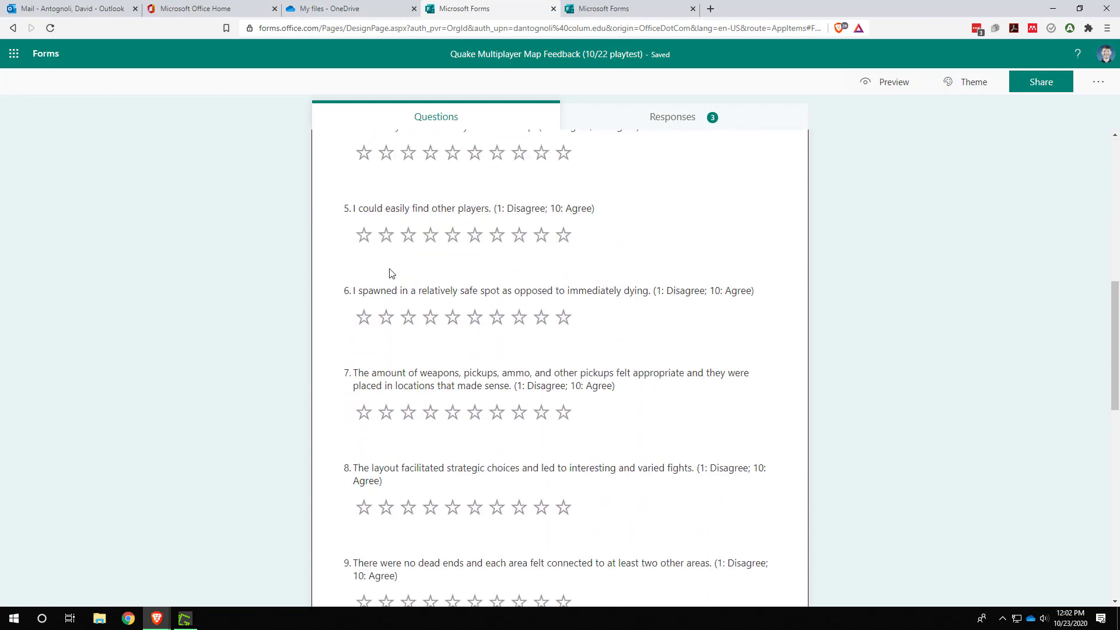
pyautogui.scroll(-11, 391, 273)
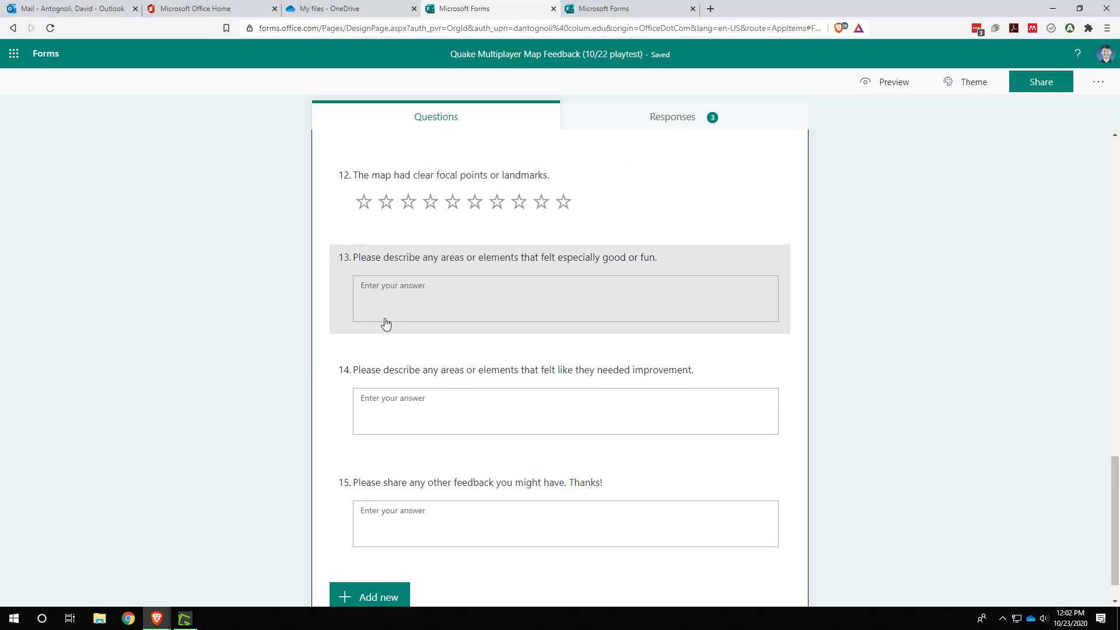
pyautogui.scroll(9, 383, 326)
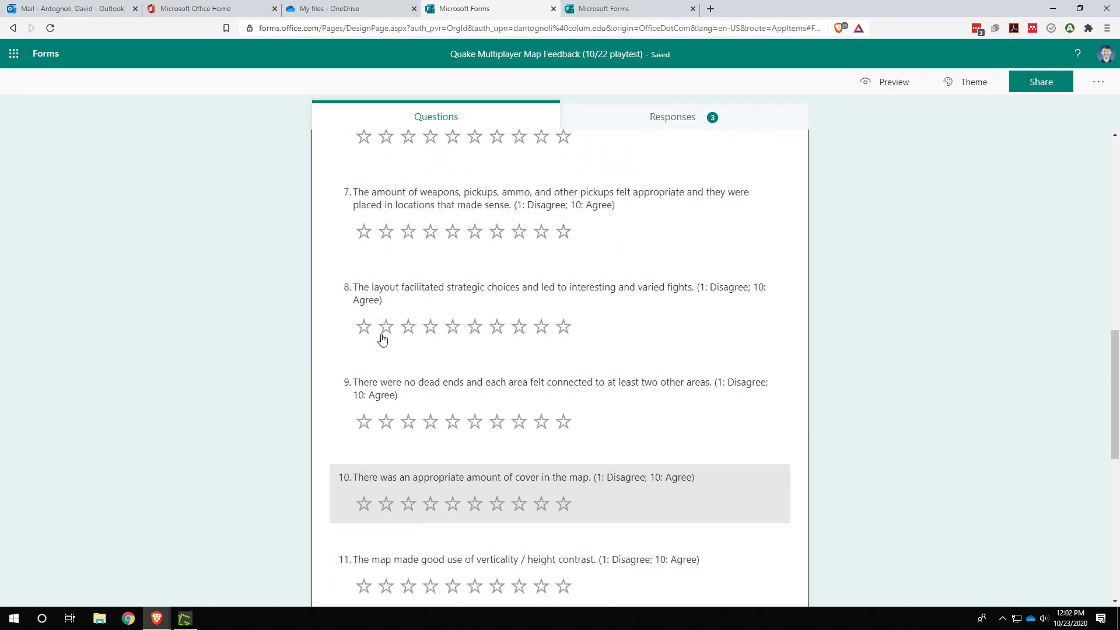
pyautogui.scroll(6, 385, 344)
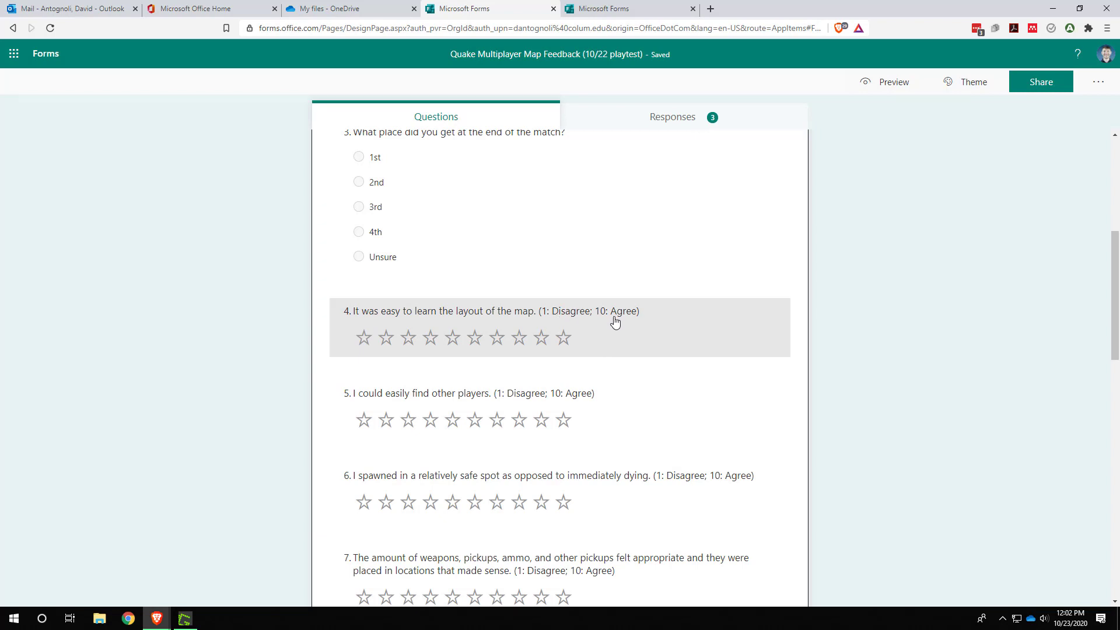
pyautogui.scroll(-2, 543, 361)
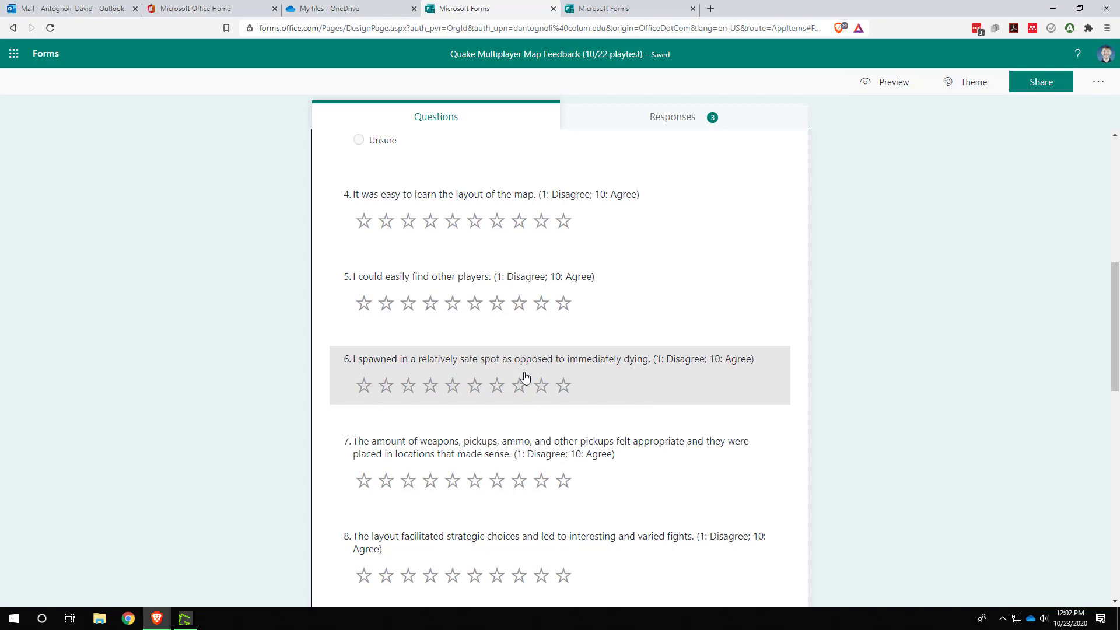
pyautogui.scroll(1, 526, 378)
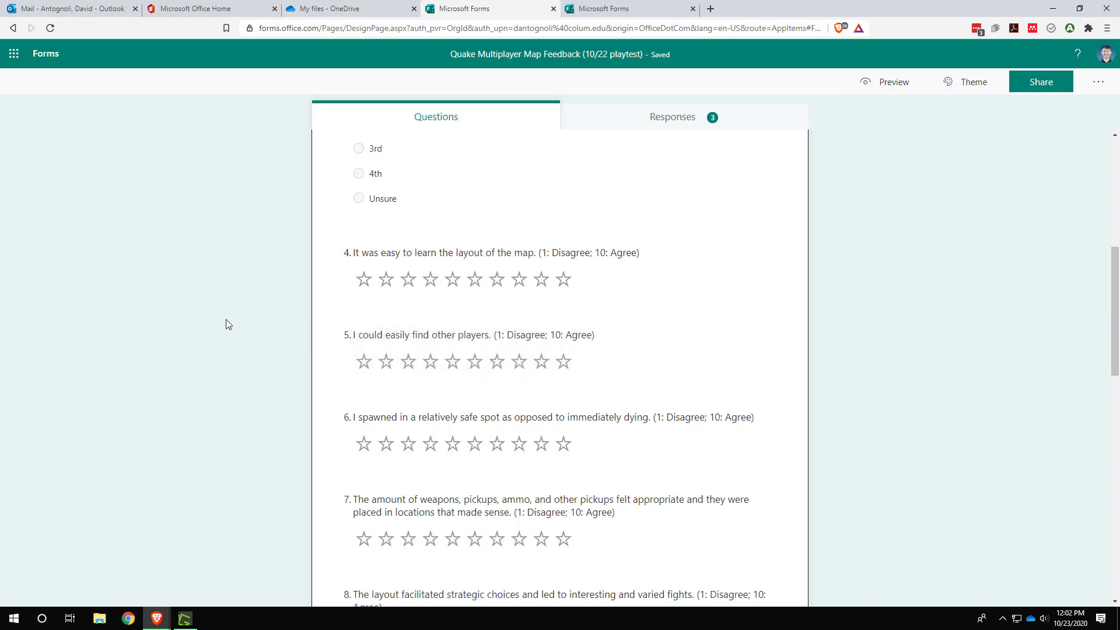
pyautogui.scroll(-1, 205, 319)
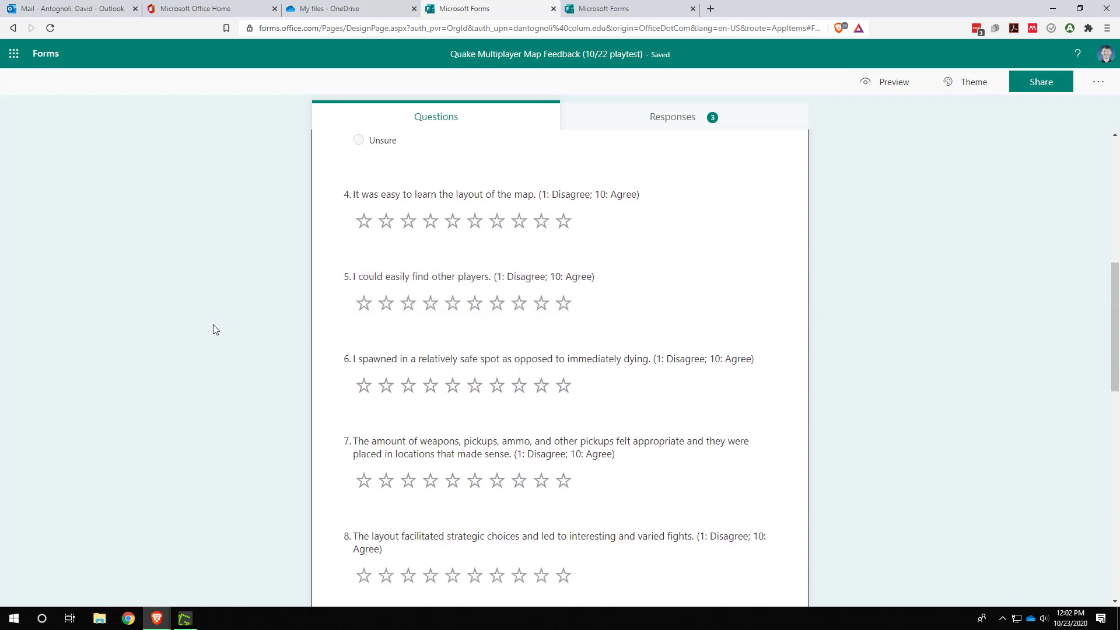
pyautogui.scroll(4, 212, 325)
pyautogui.scroll(-1, 214, 334)
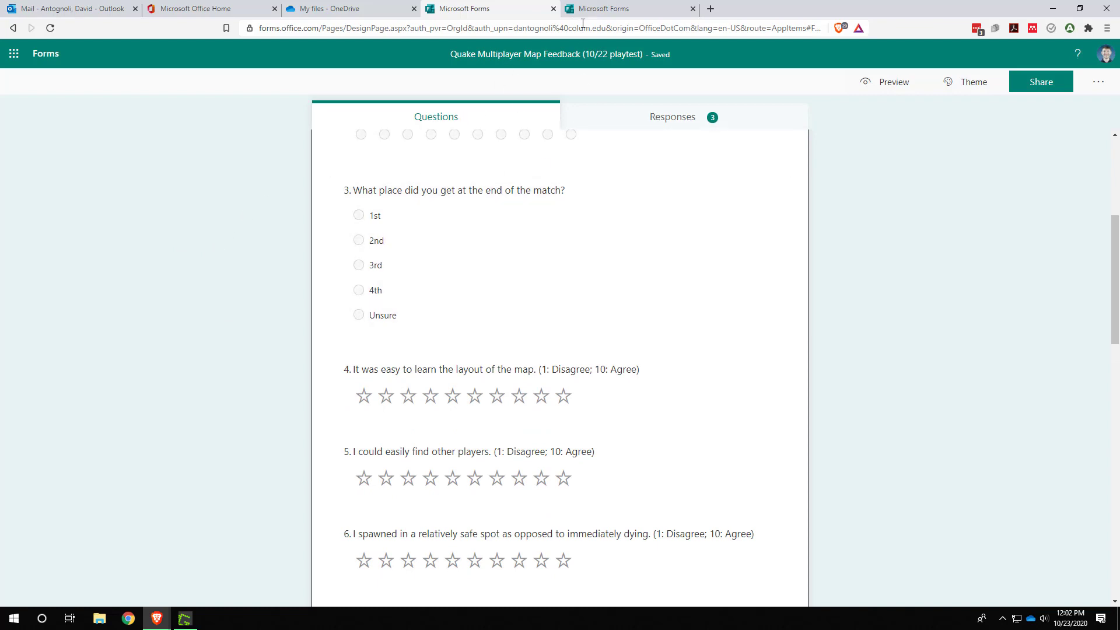
# Compare the 10/23 playtest form with the 10/22 playtest form and reread the opening questions of the 10/22 version
pyautogui.click(620, 11)
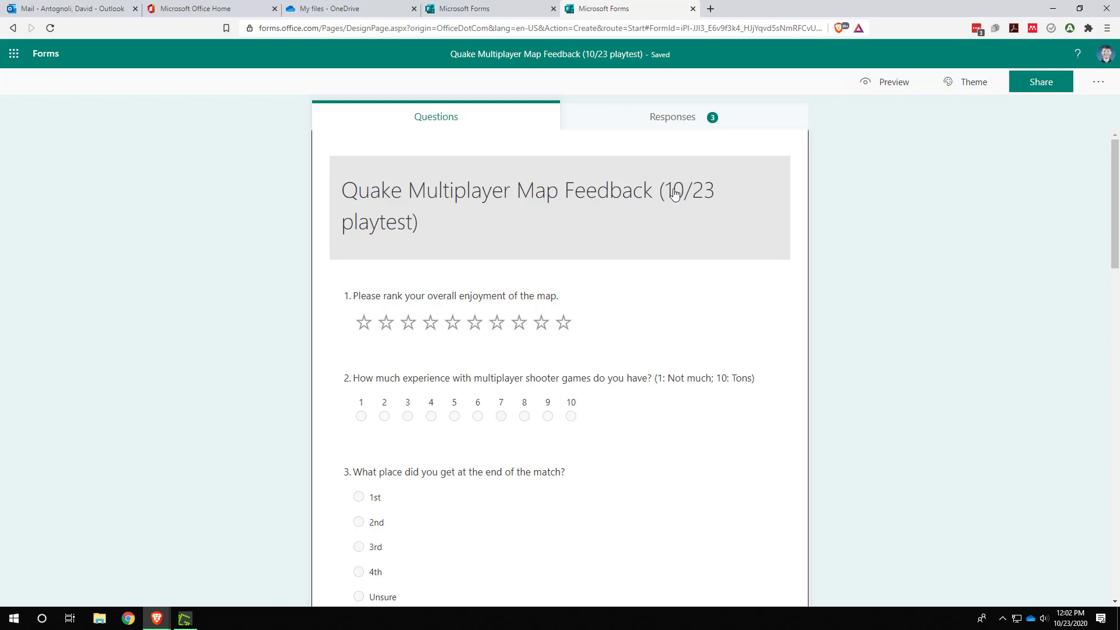
pyautogui.click(513, 12)
pyautogui.scroll(5, 657, 226)
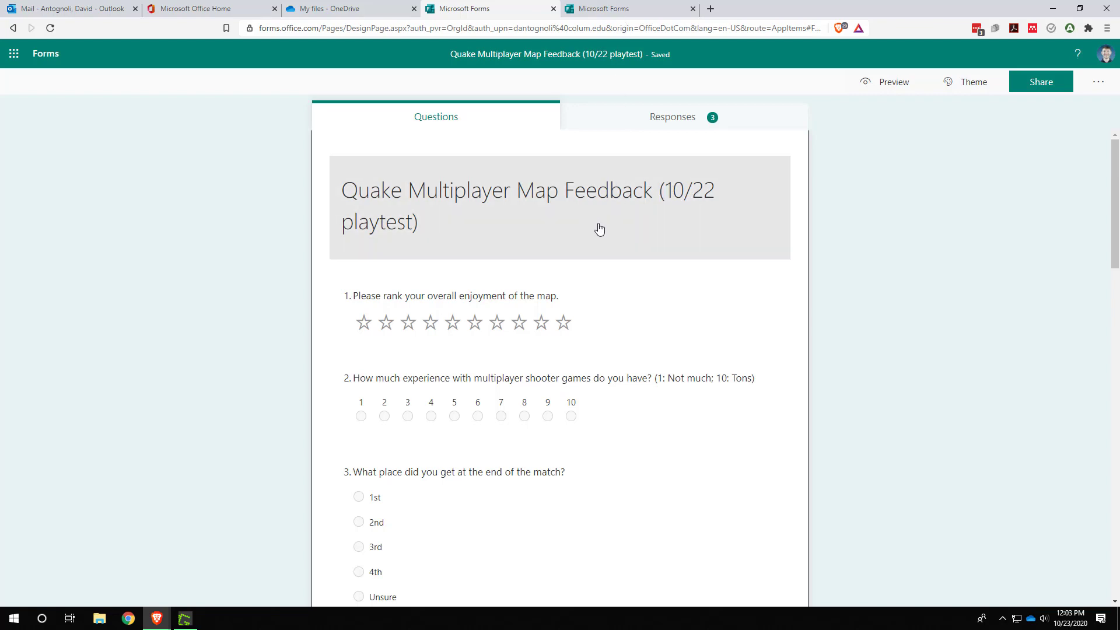
pyautogui.scroll(-5, 481, 332)
pyautogui.scroll(-2, 481, 350)
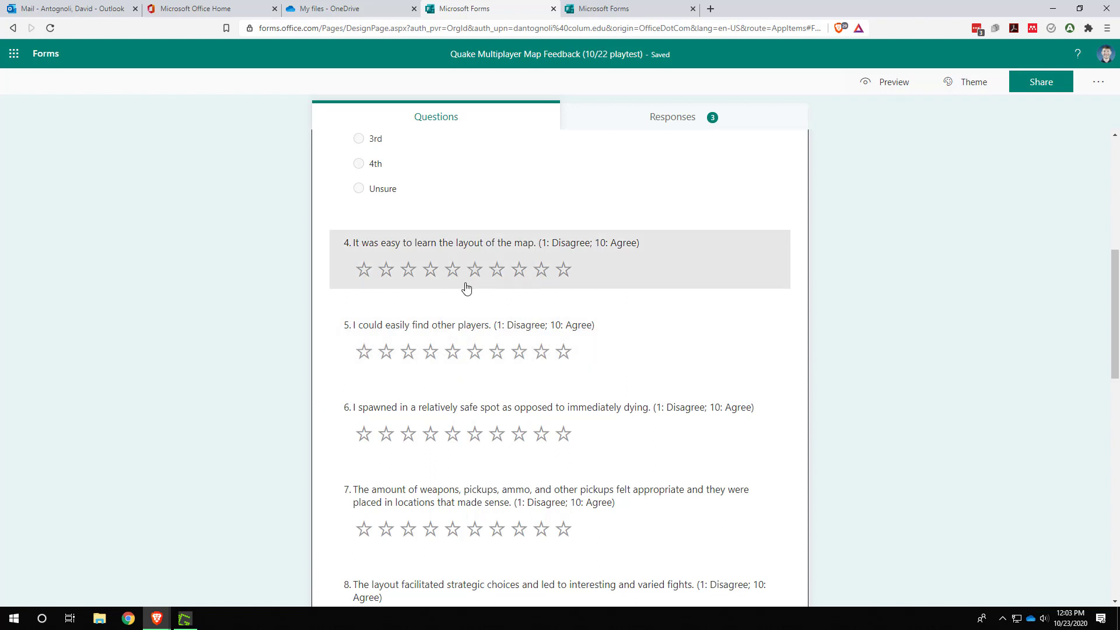
pyautogui.scroll(7, 464, 285)
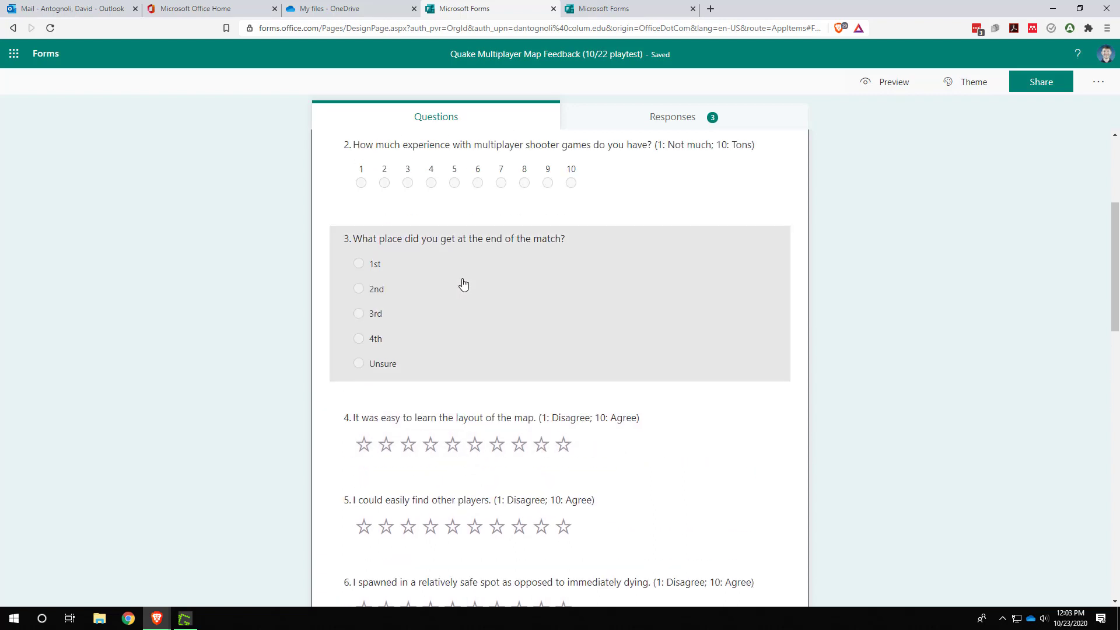
pyautogui.scroll(-1, 461, 276)
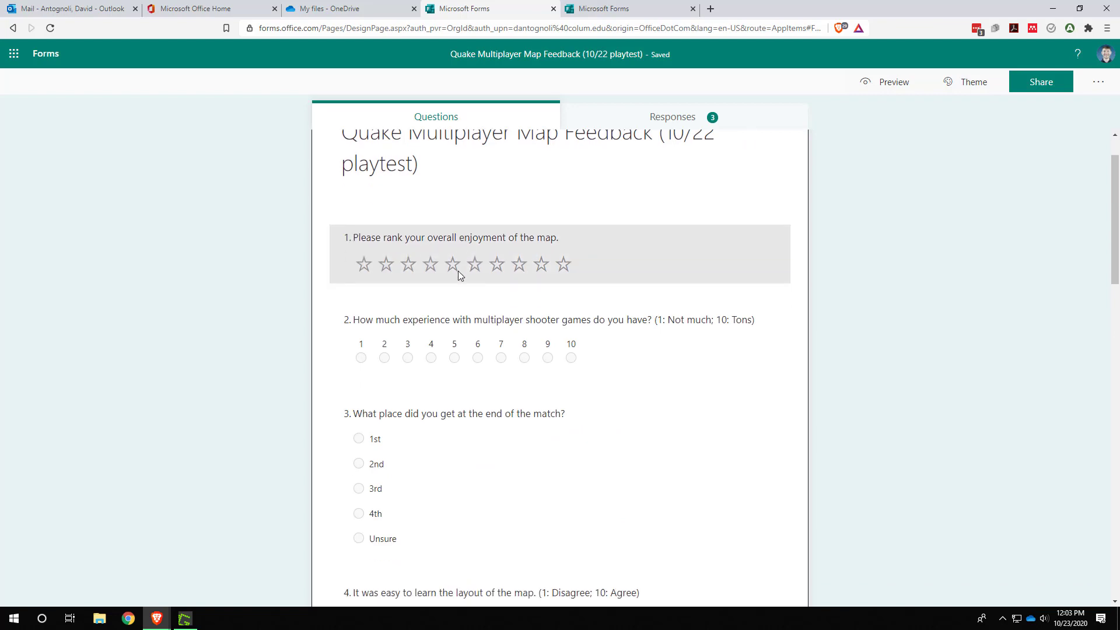
pyautogui.scroll(1, 609, 283)
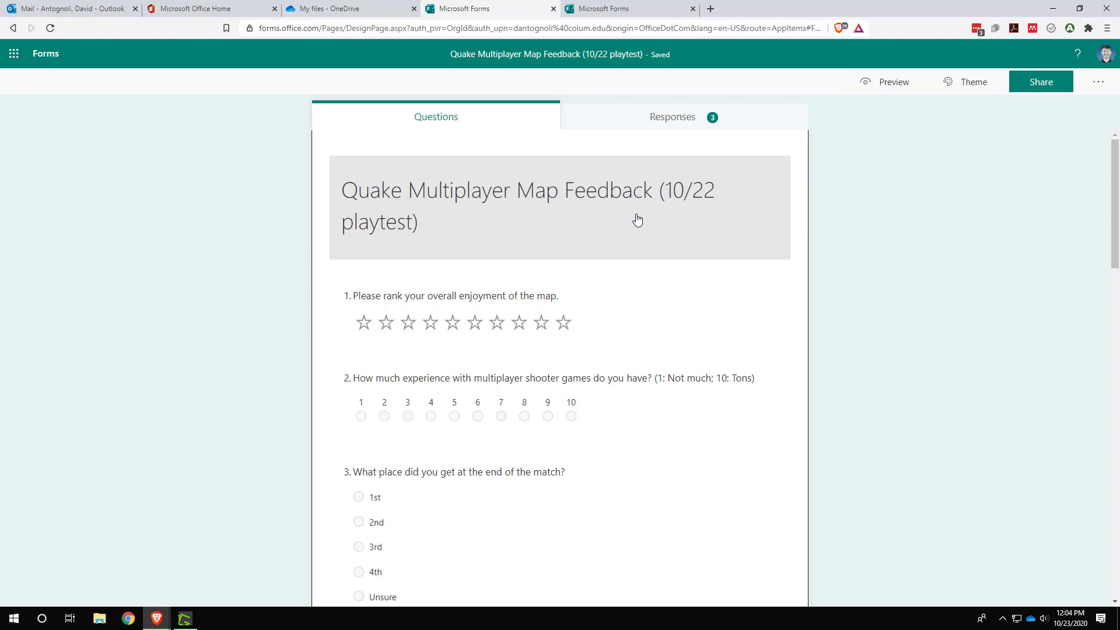
# Display the 10/22 form's responses and capture a screen region of about 774 x 158 pixels around question 1's results
pyautogui.click(692, 126)
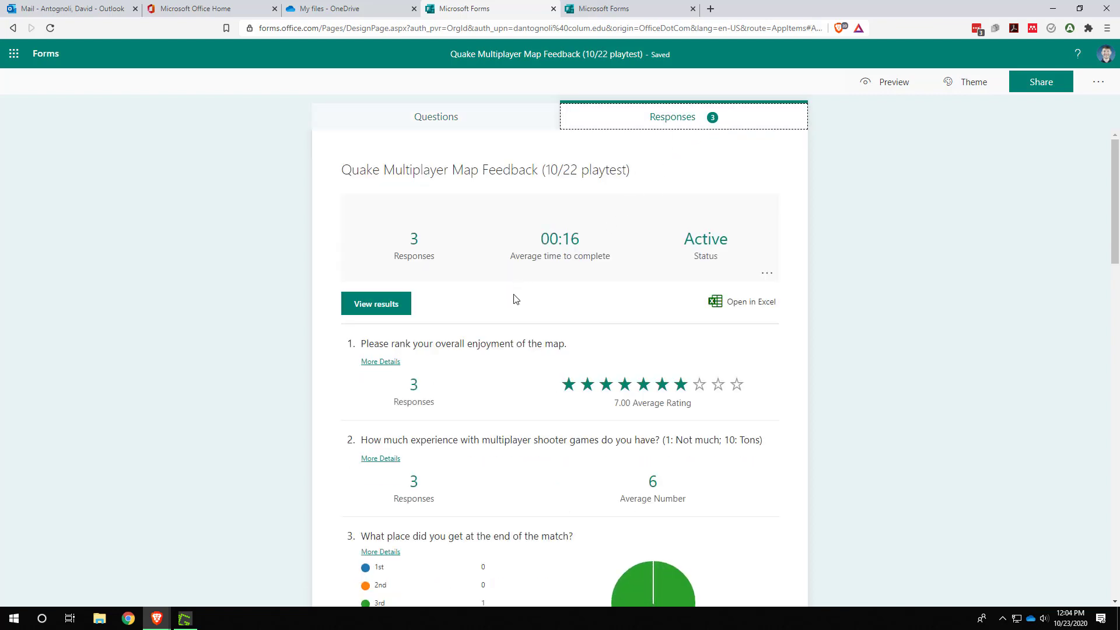
pyautogui.scroll(-1, 345, 335)
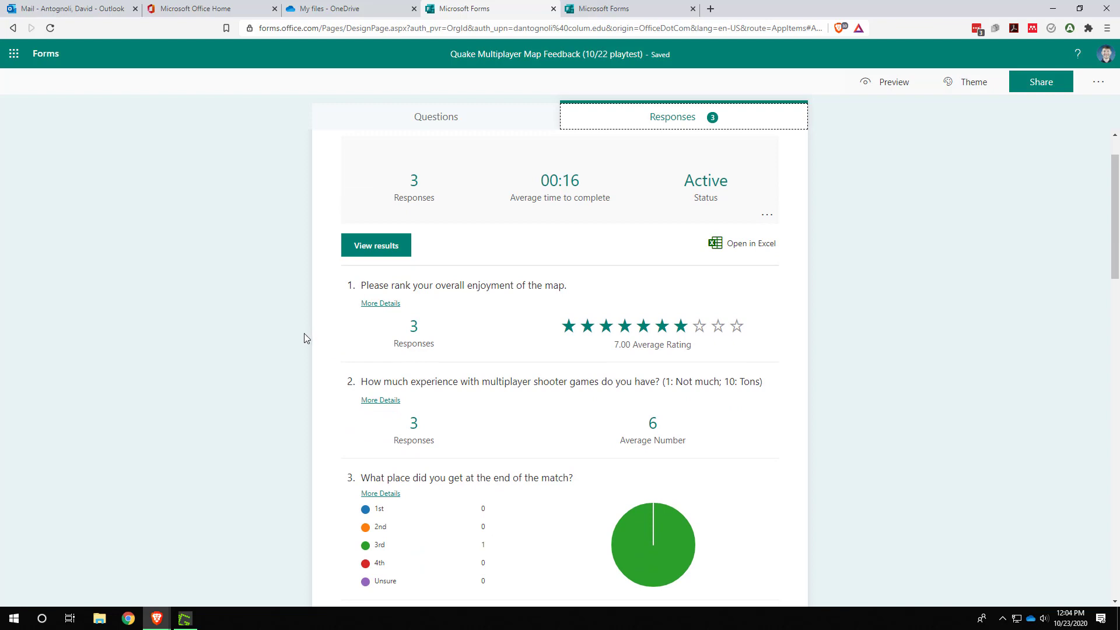
pyautogui.press('Print')
pyautogui.moveTo(330, 272); pyautogui.dragTo(781, 362)
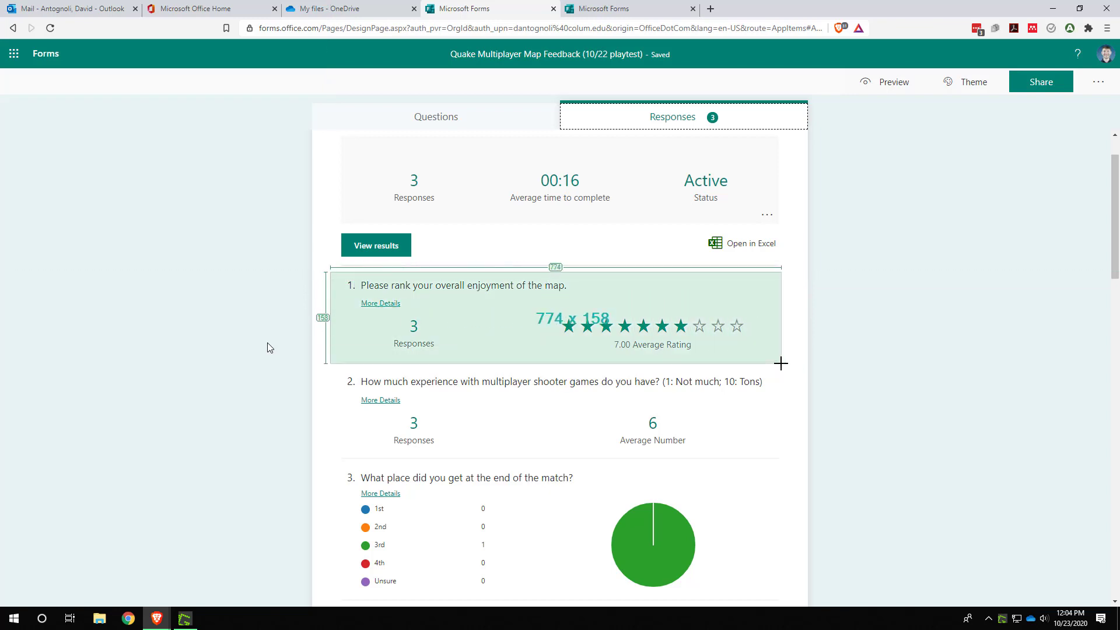
pyautogui.moveTo(781, 362); pyautogui.dragTo(781, 364)
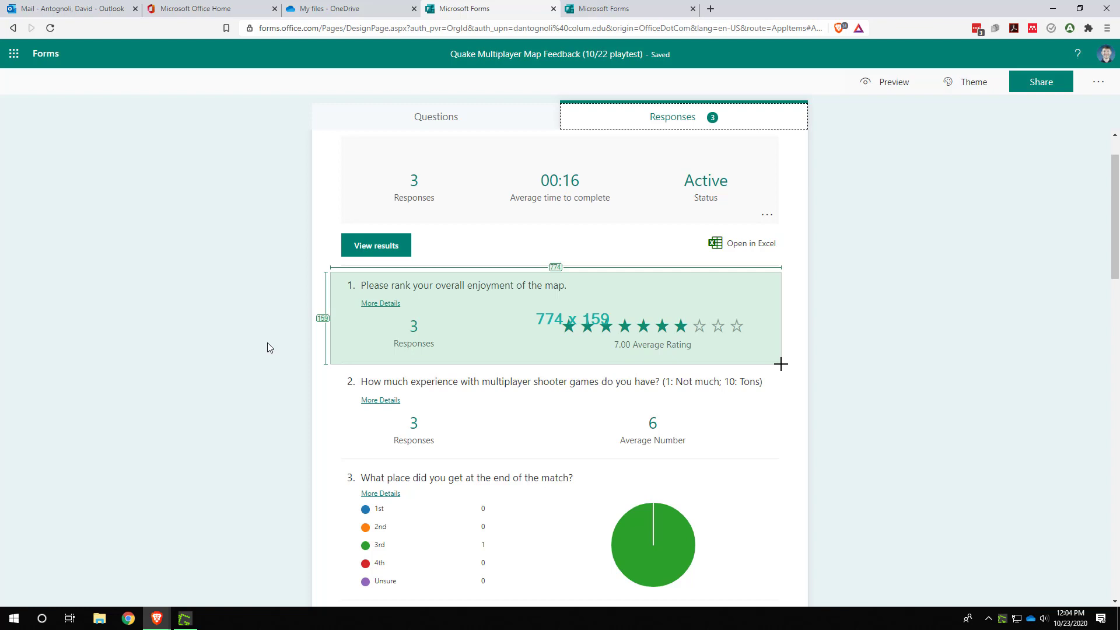
pyautogui.moveTo(781, 364); pyautogui.dragTo(781, 363)
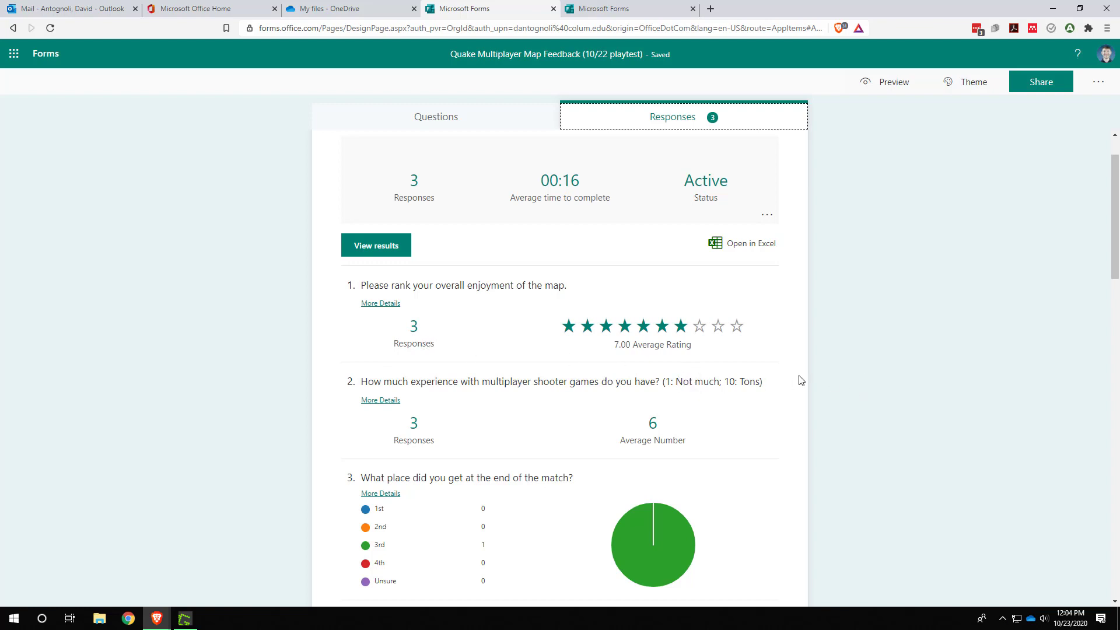
# Capture a smaller screen region around question 1's star rating and highlight part of its question text
pyautogui.press('Print')
pyautogui.moveTo(532, 304); pyautogui.dragTo(760, 355)
pyautogui.moveTo(560, 294); pyautogui.dragTo(392, 285)
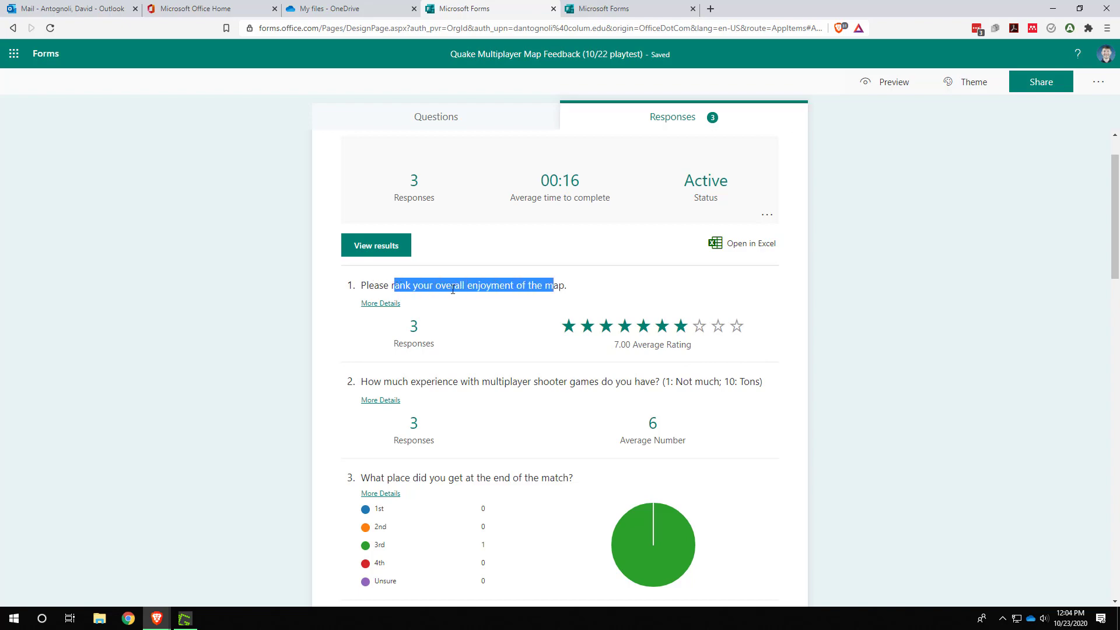
# Examine the response summaries for the remaining questions of the 10/22 form and check the form's additional options
pyautogui.scroll(-3, 476, 302)
pyautogui.scroll(-5, 476, 302)
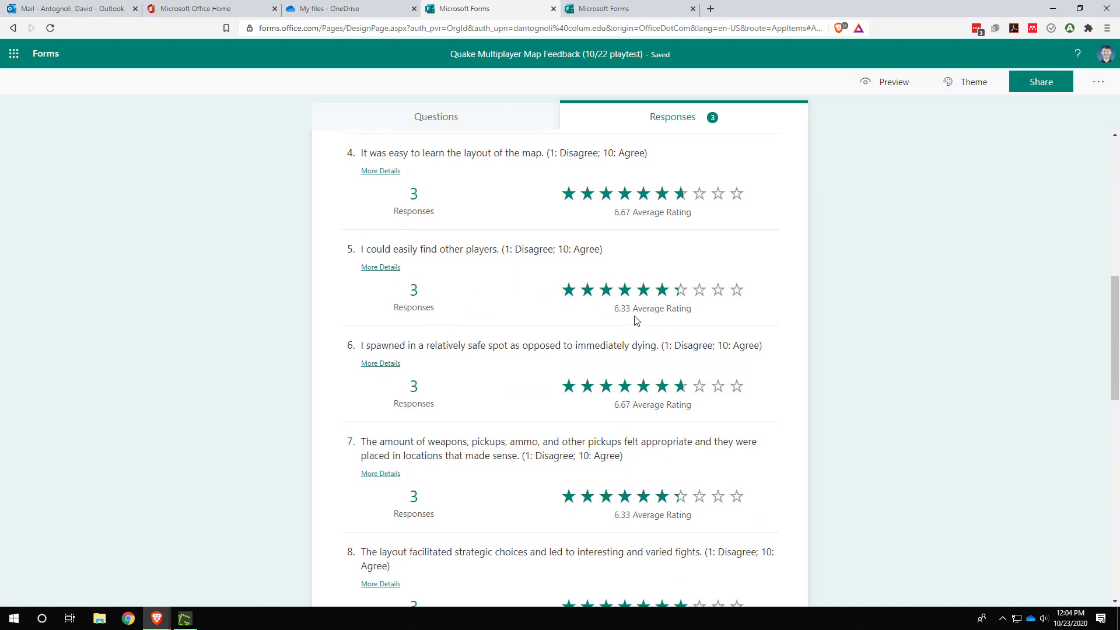
pyautogui.scroll(-1, 630, 331)
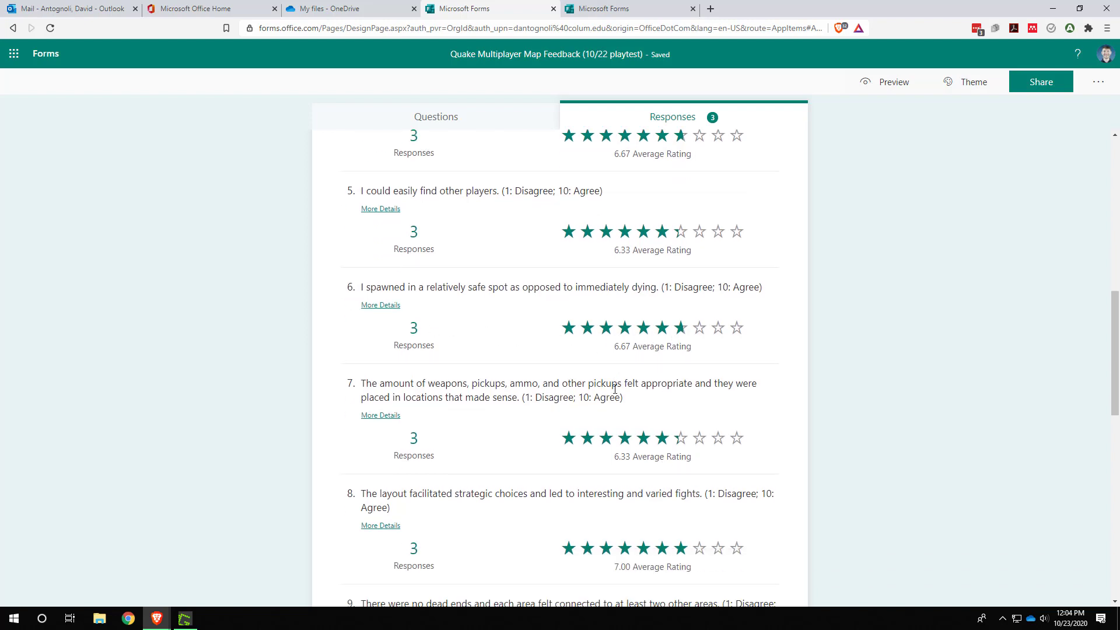
pyautogui.scroll(-10, 614, 389)
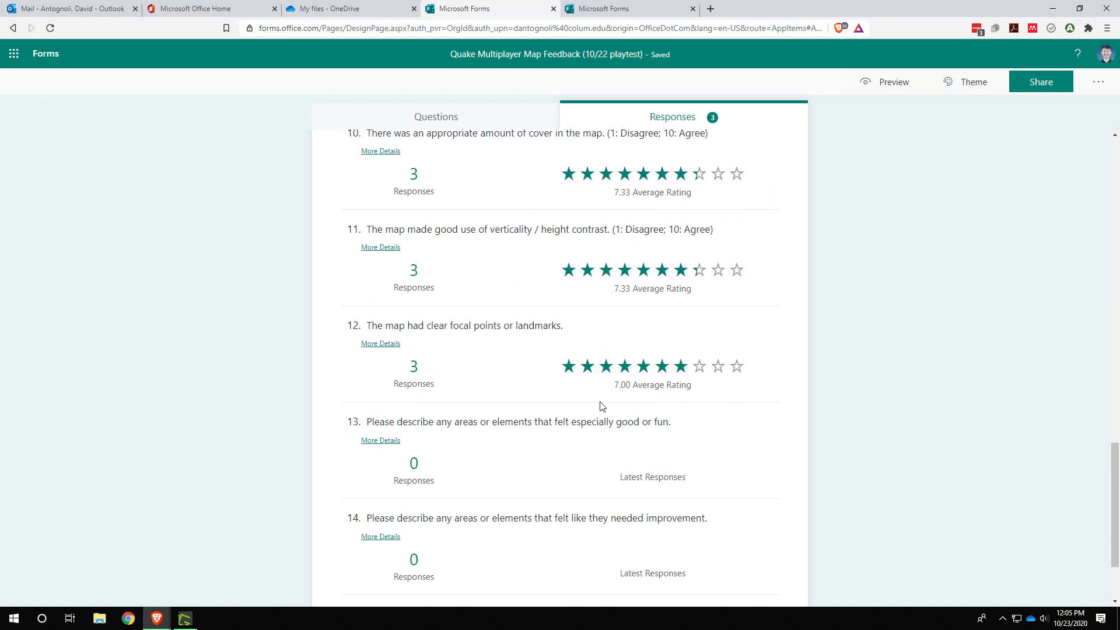
pyautogui.scroll(-1, 601, 404)
pyautogui.scroll(5, 600, 401)
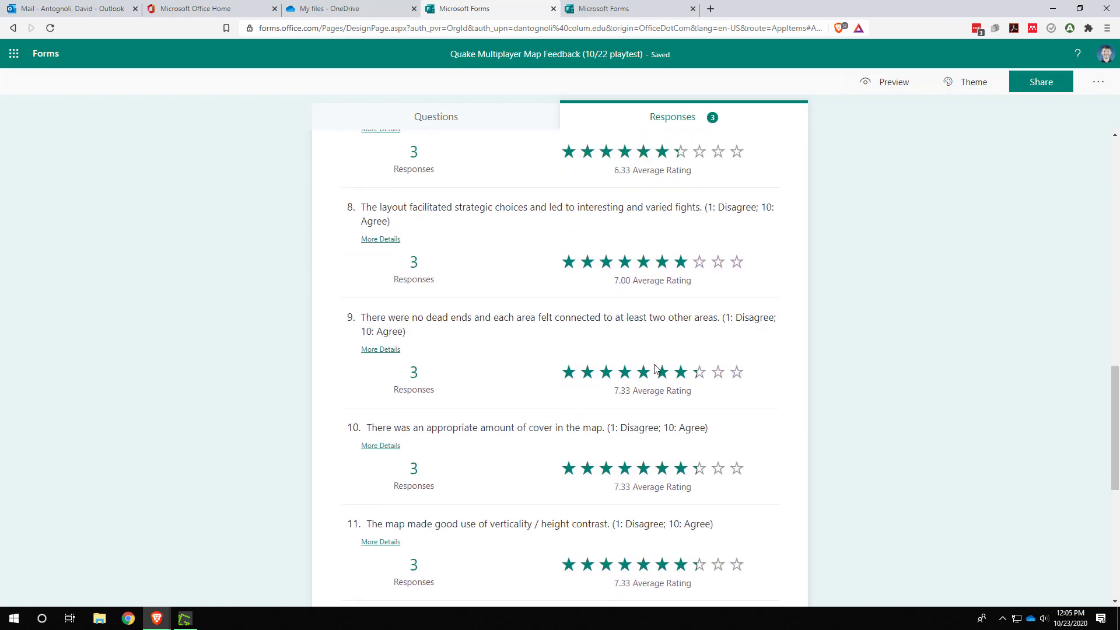
pyautogui.click(1105, 89)
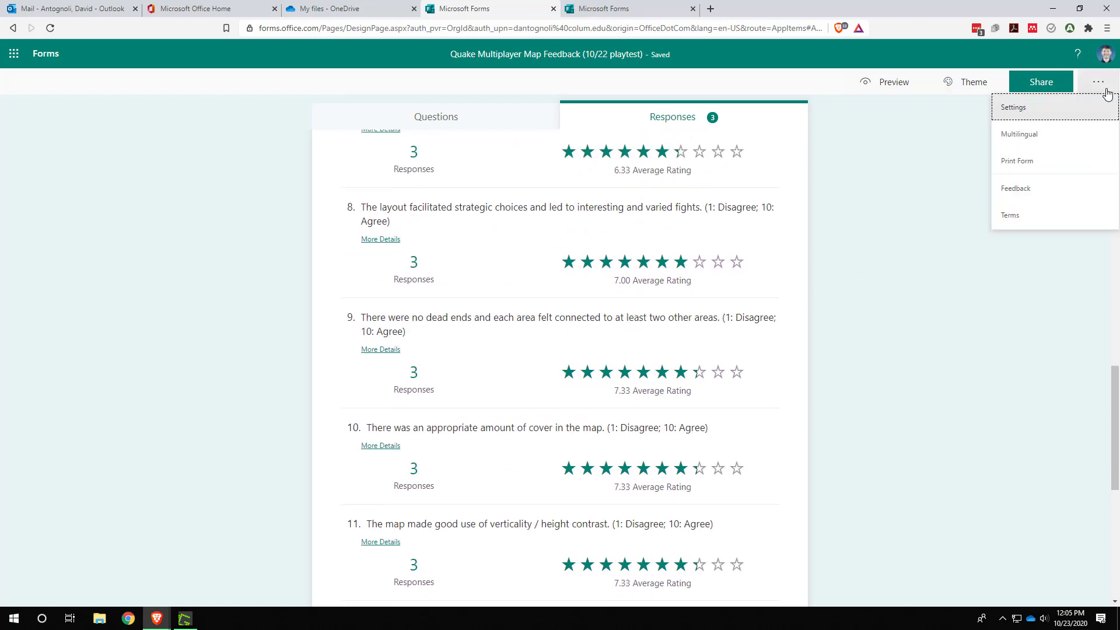
pyautogui.click(883, 261)
# Capture the complete question 1 result block, including its question text and star rating, as a screen region
pyautogui.scroll(15, 440, 340)
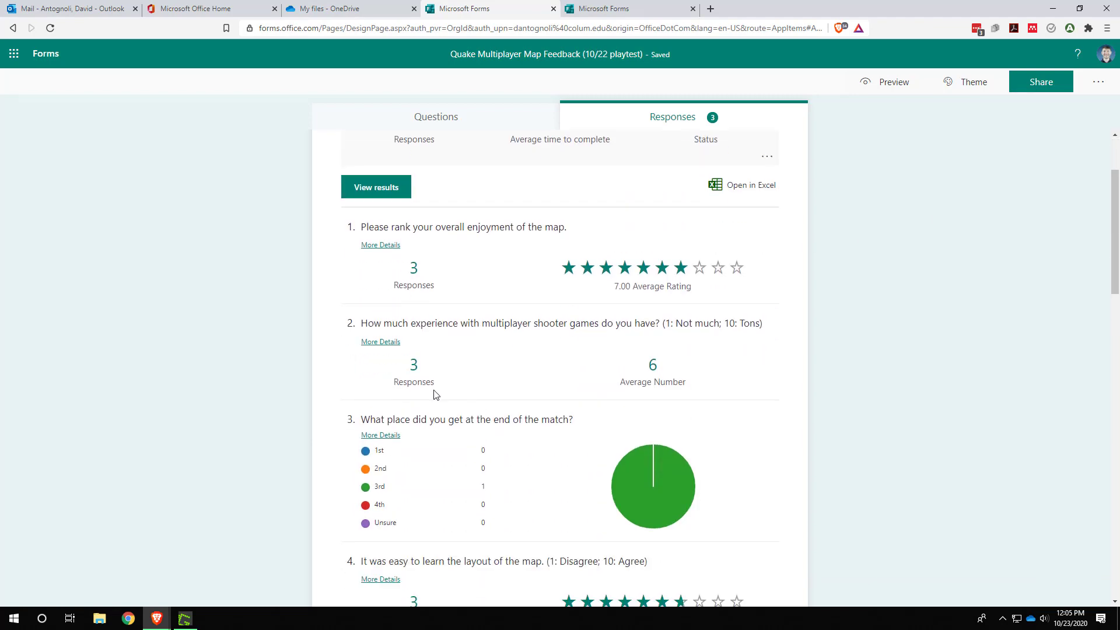
pyautogui.press('Print')
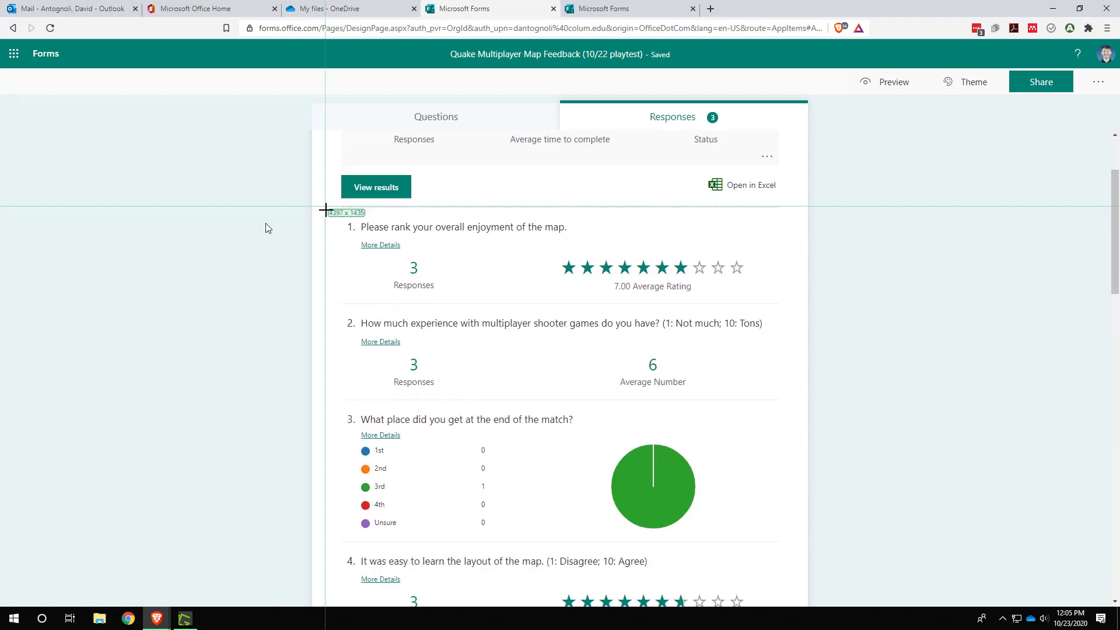
pyautogui.moveTo(332, 214); pyautogui.dragTo(790, 304)
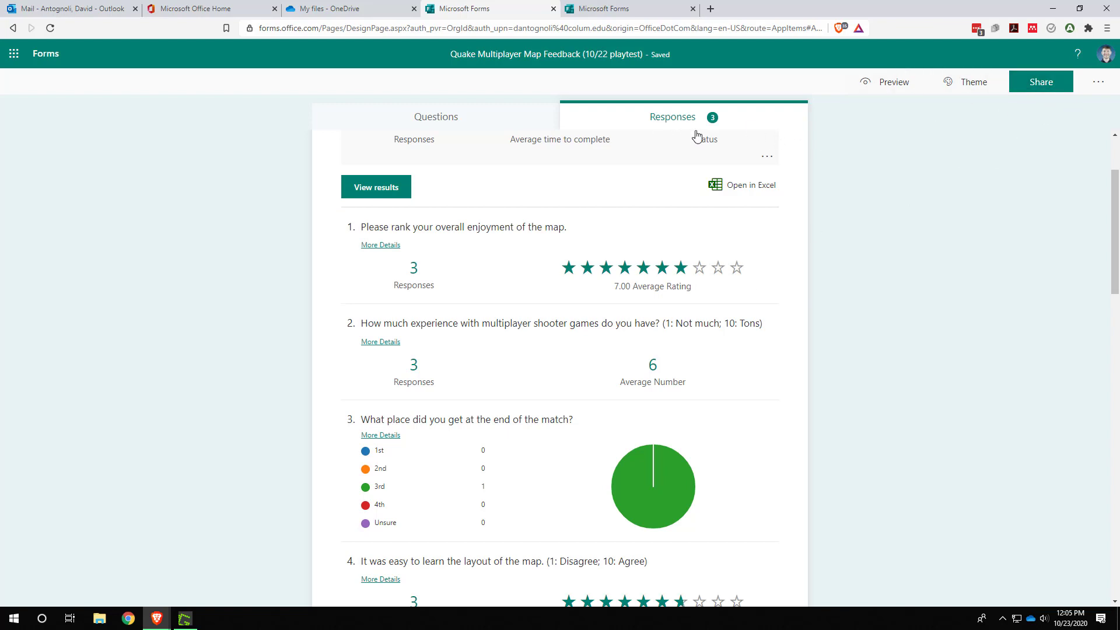
# Open the print preview of the 10/22 response summary and look over its pages
pyautogui.click(767, 156)
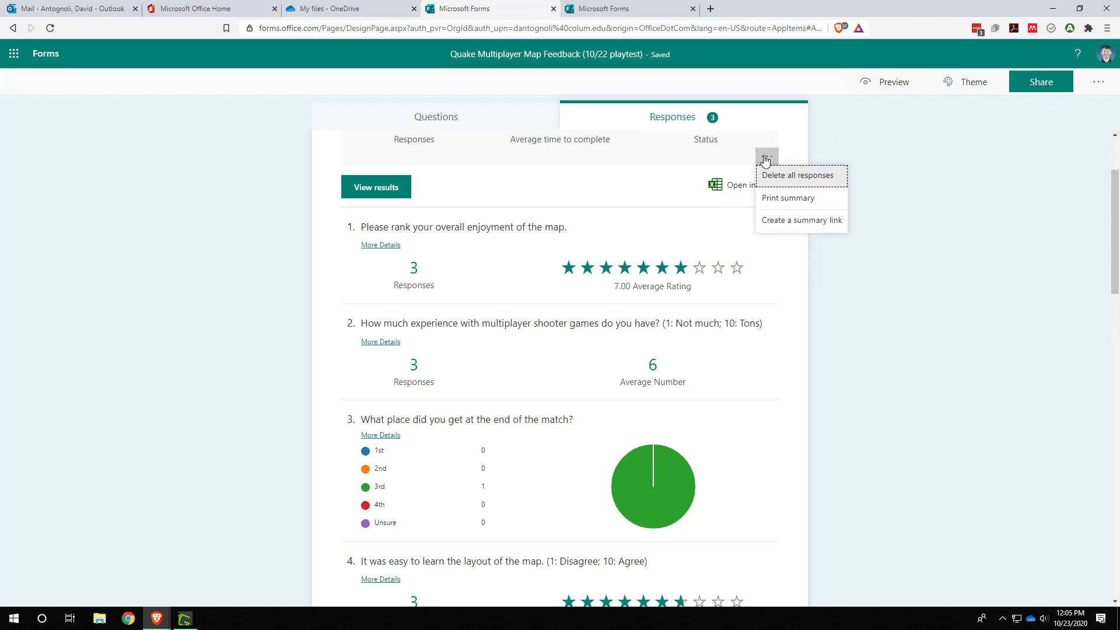
pyautogui.click(801, 208)
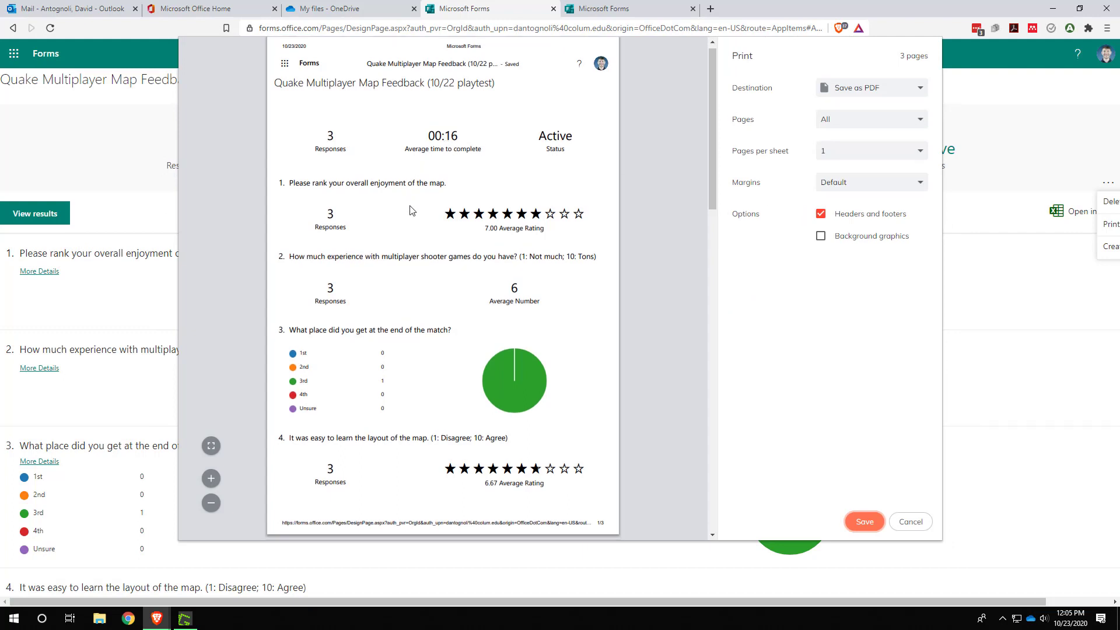
pyautogui.scroll(-2, 428, 230)
pyautogui.scroll(2, 431, 234)
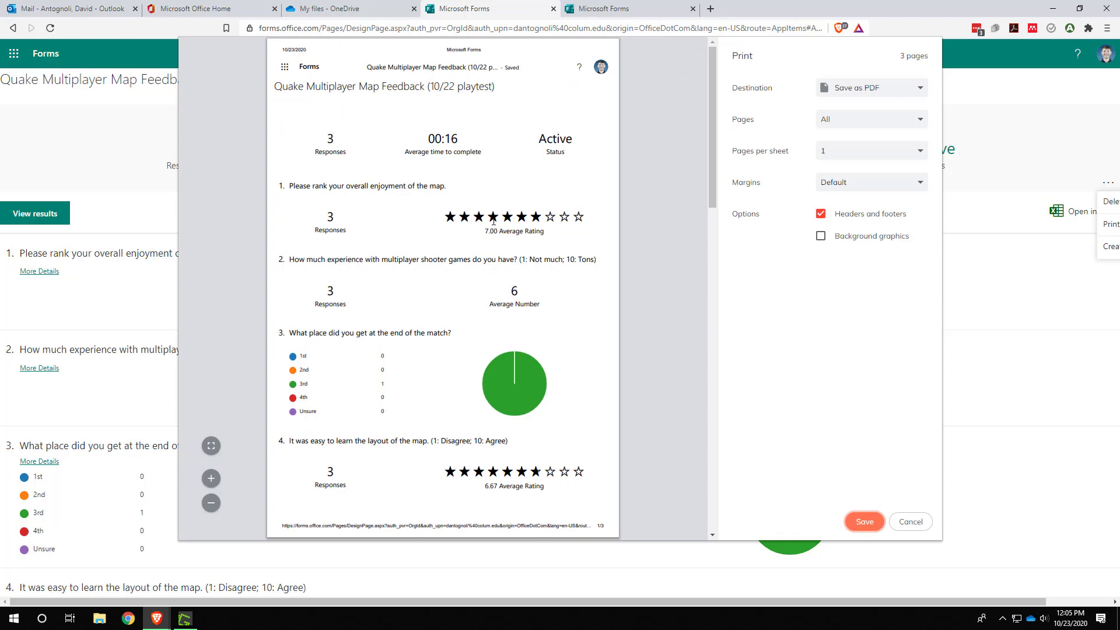
# Review questions 1 through 15 in the print preview of the 10/22 response summary and close the preview without saving
pyautogui.scroll(-15, 493, 220)
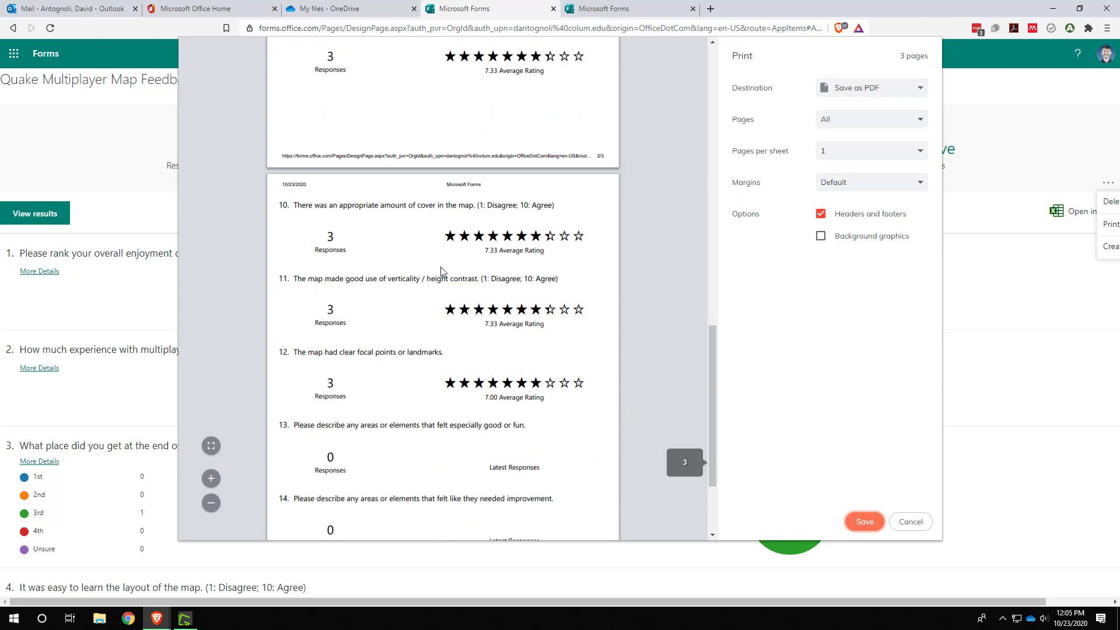
pyautogui.scroll(10, 485, 326)
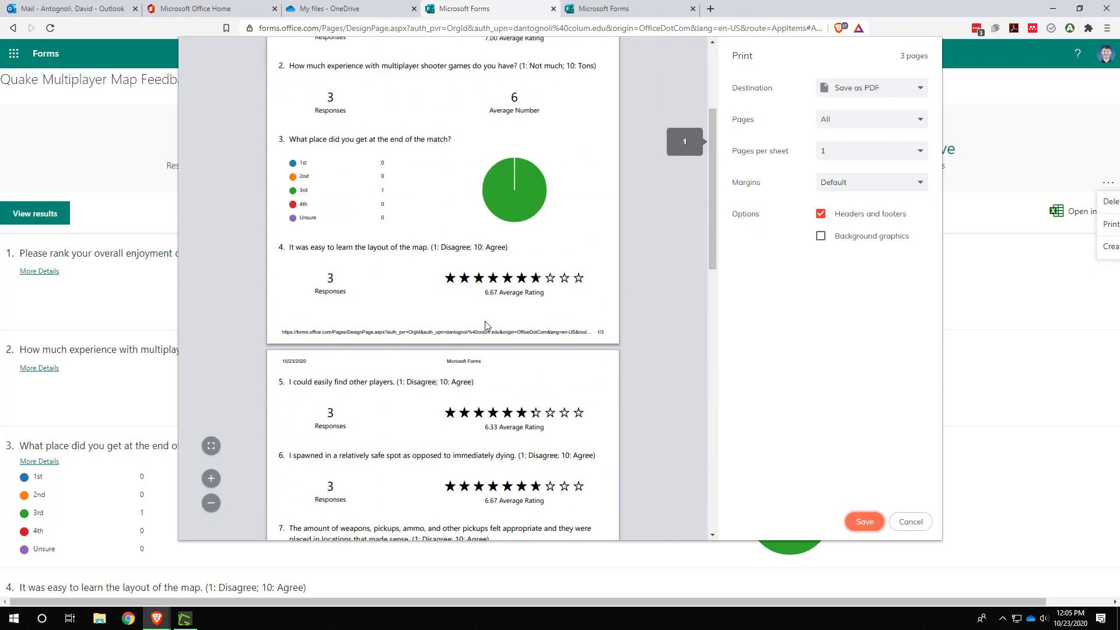
pyautogui.scroll(3, 486, 318)
pyautogui.scroll(-20, 506, 228)
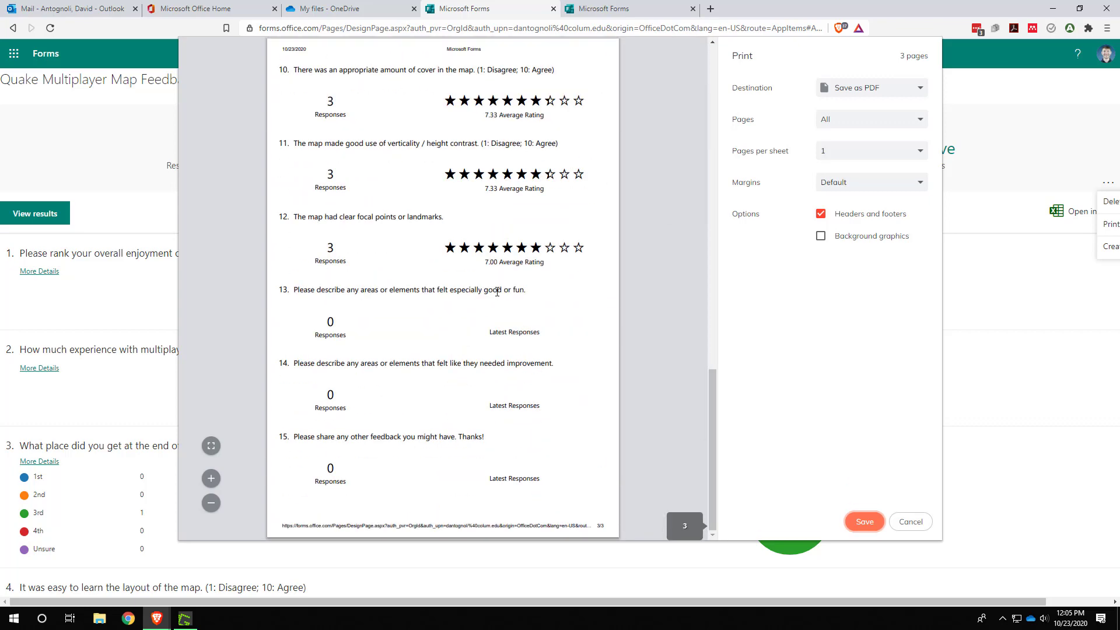
pyautogui.scroll(20, 497, 291)
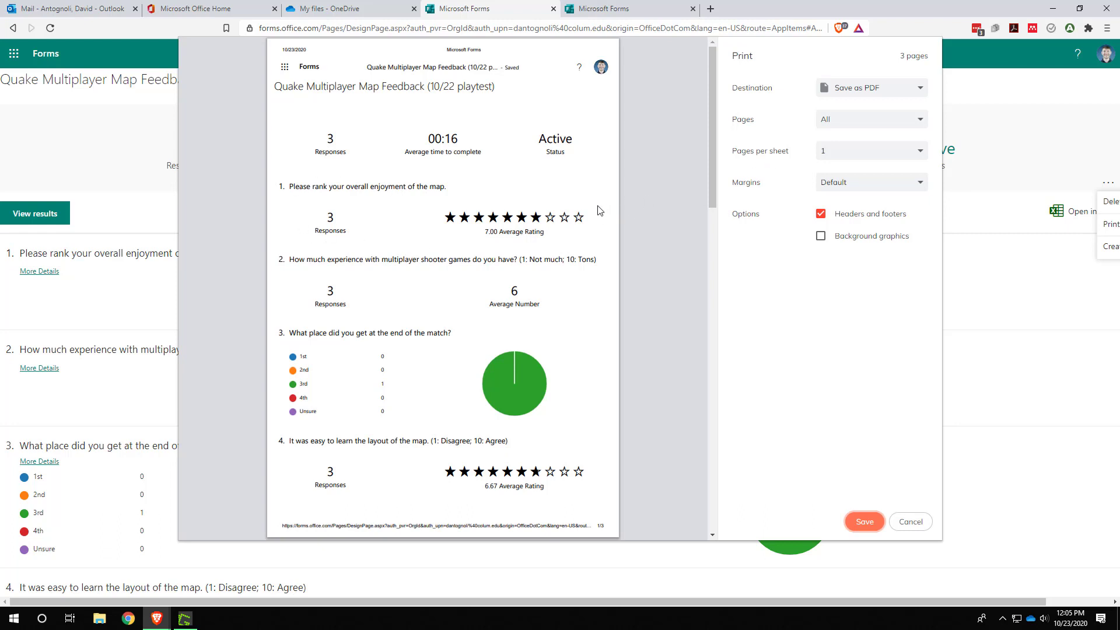
pyautogui.scroll(-1, 599, 211)
pyautogui.scroll(1, 588, 220)
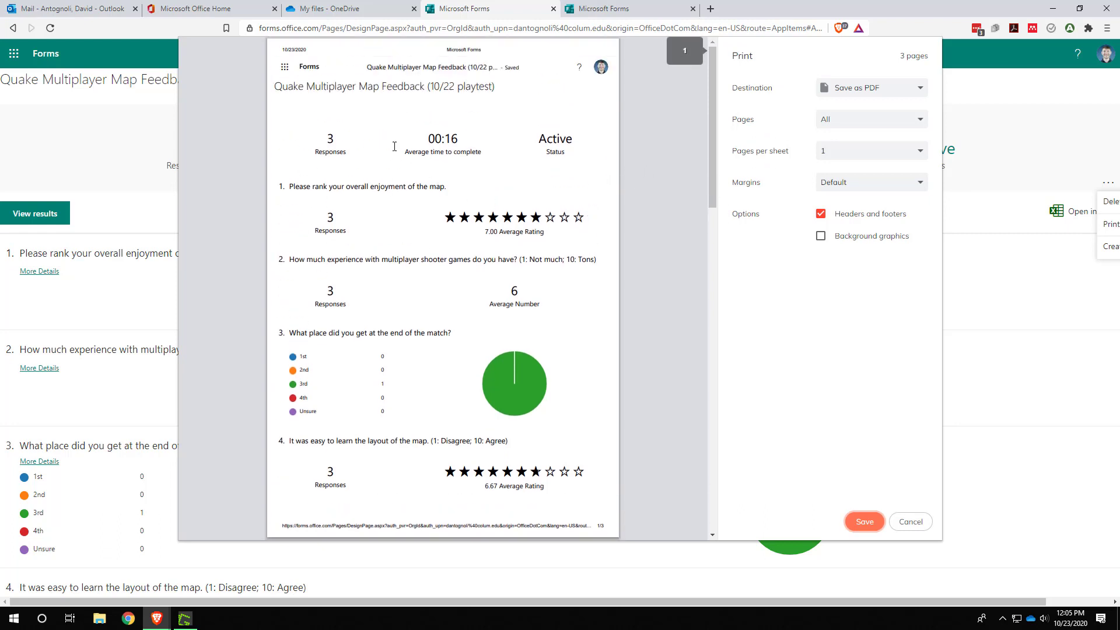
pyautogui.scroll(-15, 373, 175)
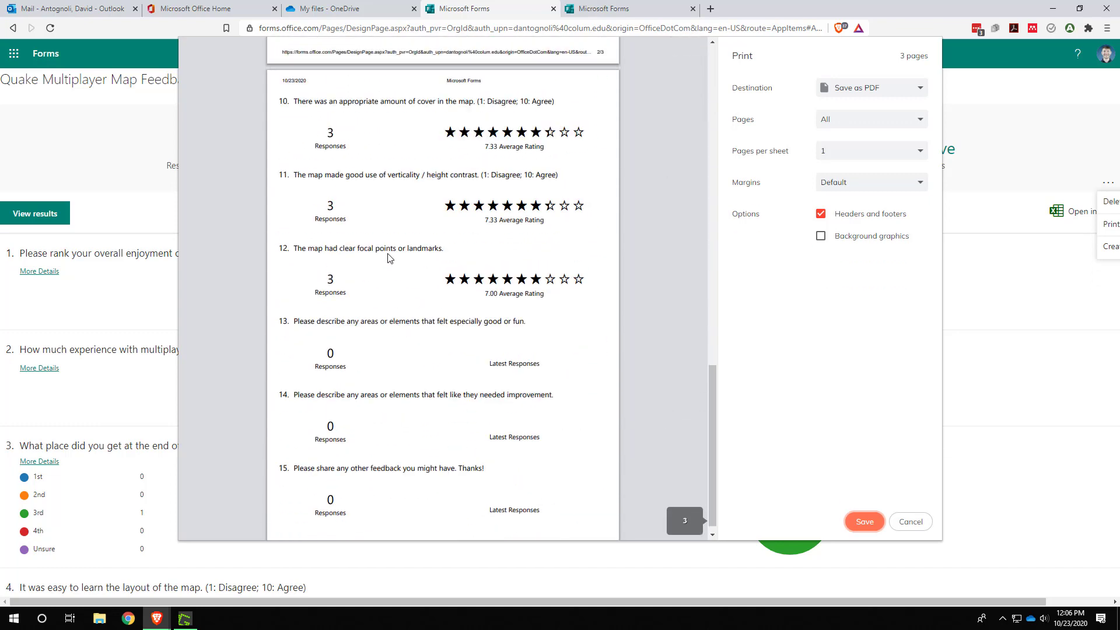
pyautogui.scroll(20, 408, 254)
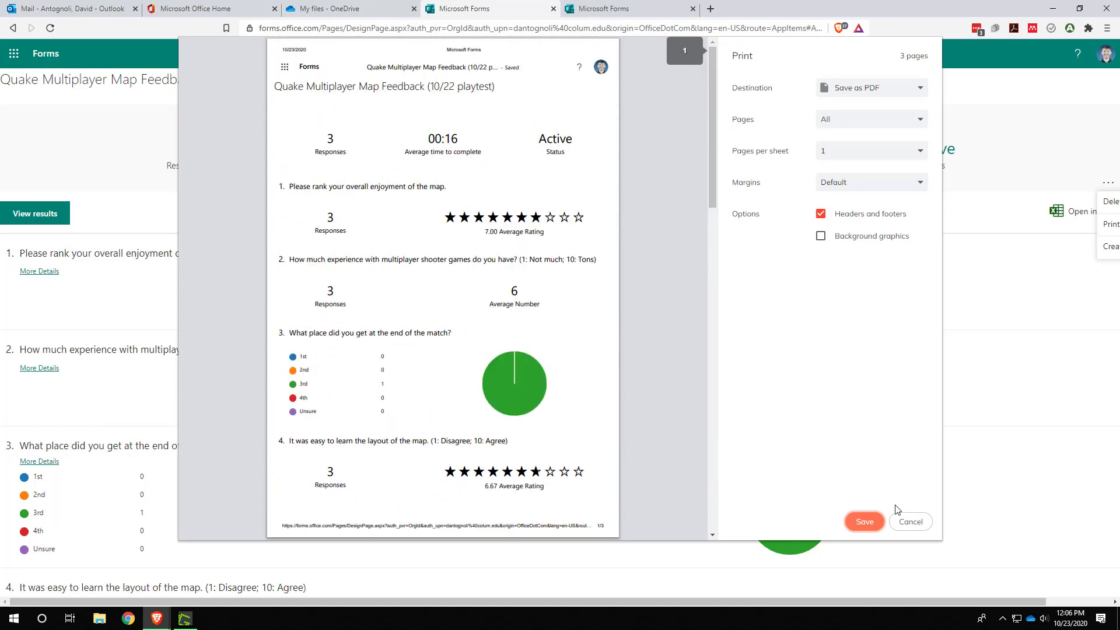
pyautogui.click(911, 521)
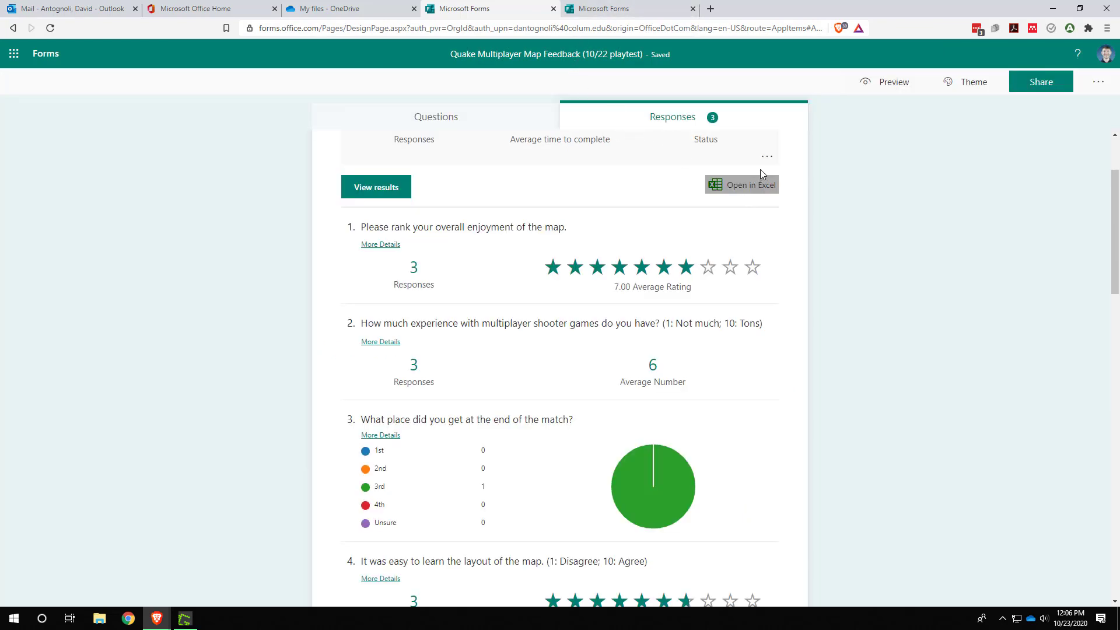
# Create a summary link for the 10/22 playtest responses and copy it
pyautogui.click(765, 163)
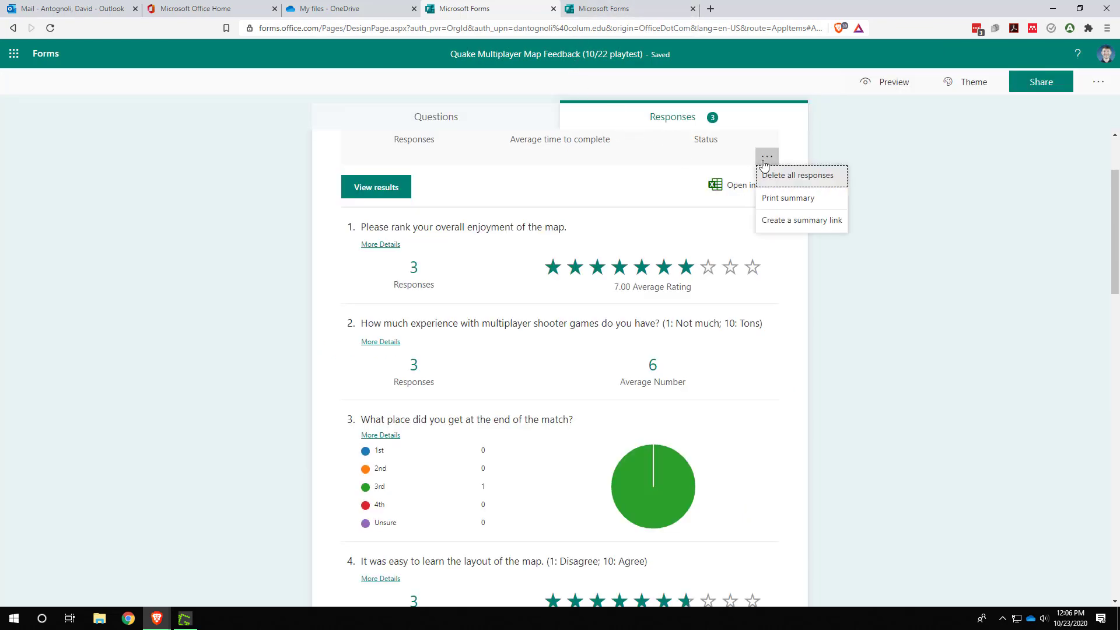
pyautogui.click(796, 221)
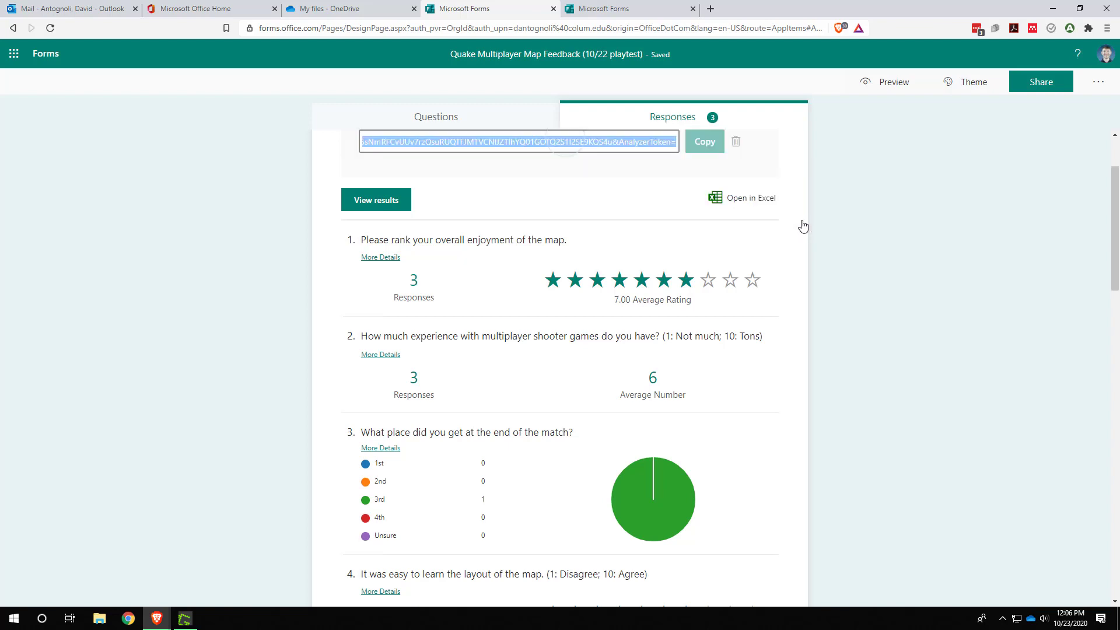
pyautogui.click(694, 148)
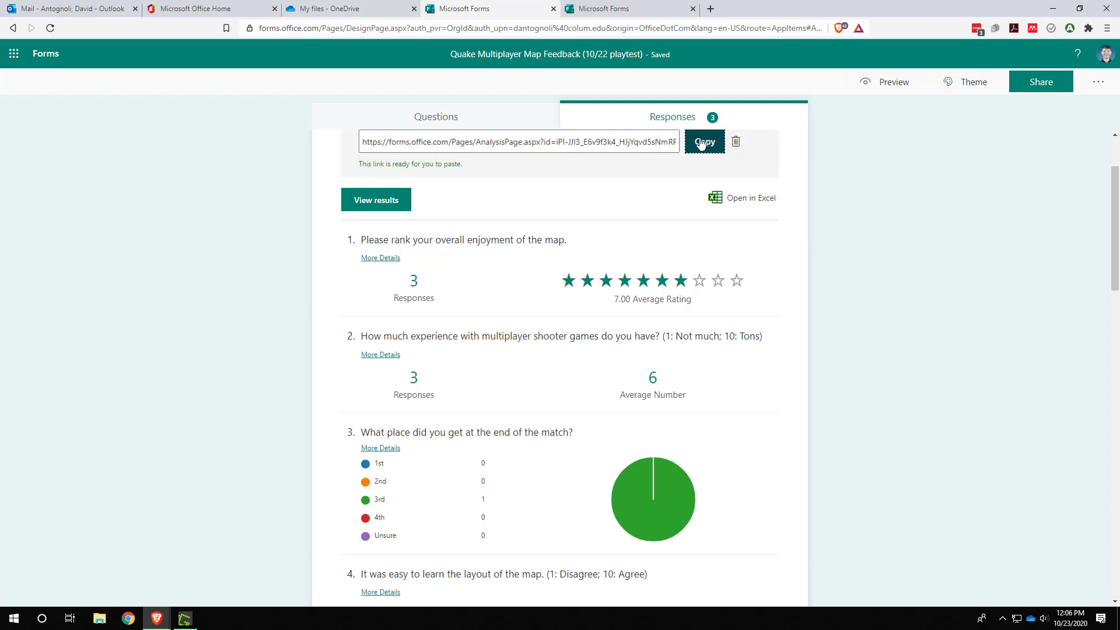
# Open the copied summary link in a new private browser window
pyautogui.hotkey('ctrl', 'shift', 'n')
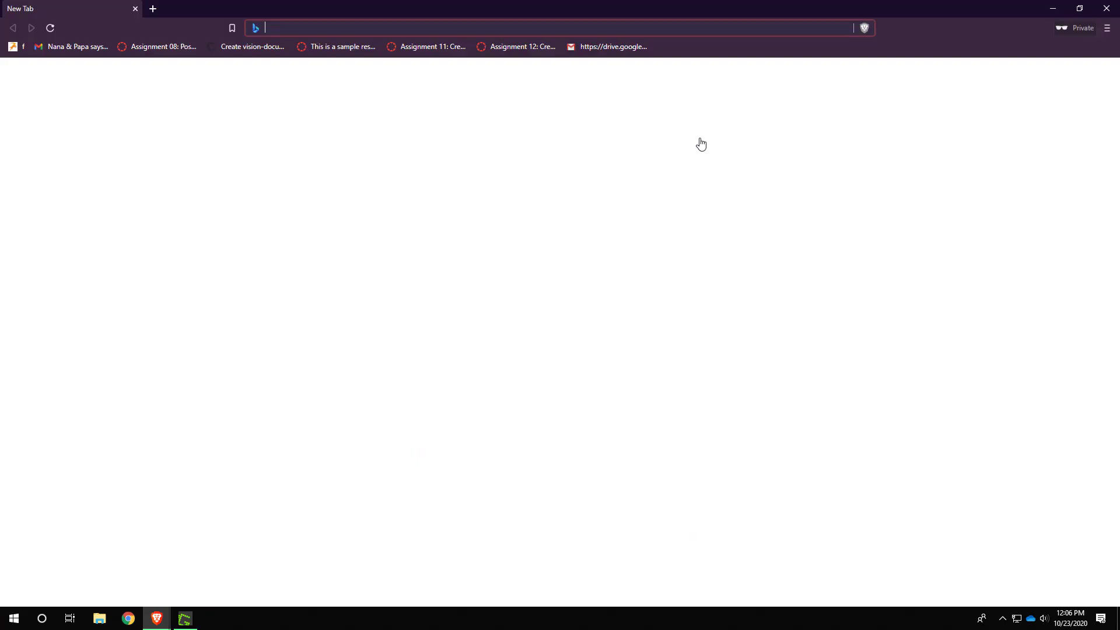
pyautogui.hotkey('ctrl', 'v')
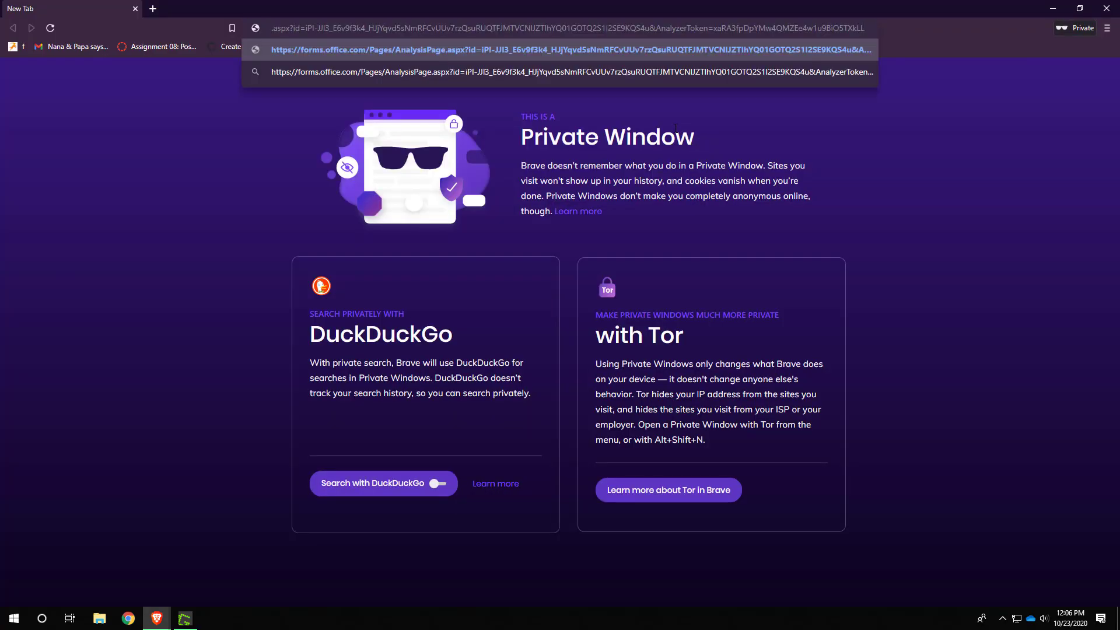
pyautogui.press('Return')
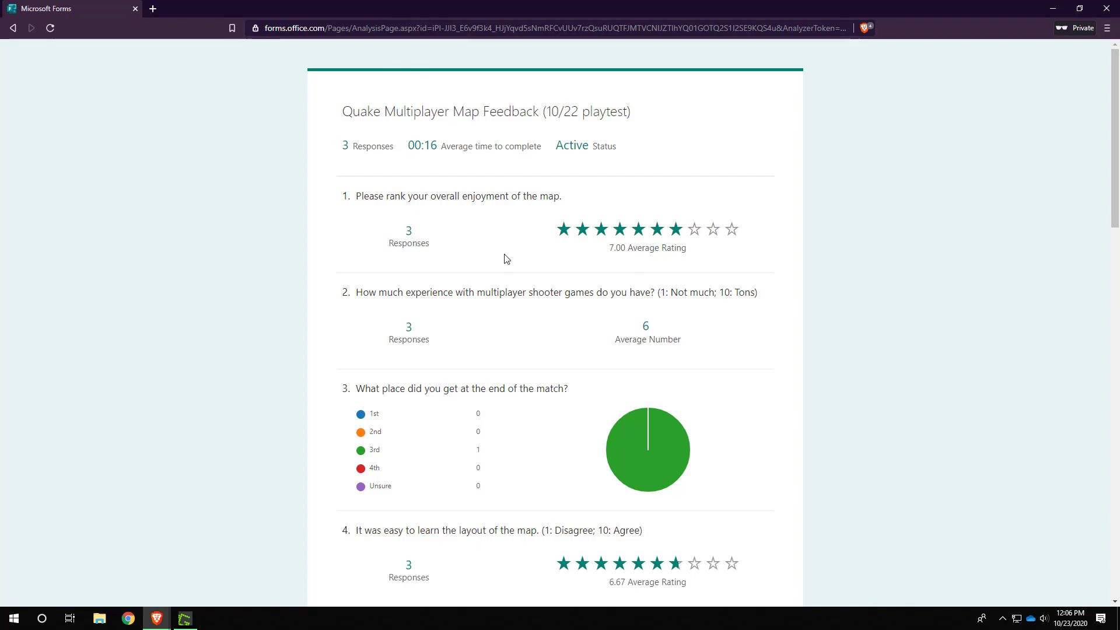
# Look through the shared 10/22 response summary down to question 15 and close the private window
pyautogui.scroll(-9, 502, 256)
pyautogui.scroll(-11, 490, 320)
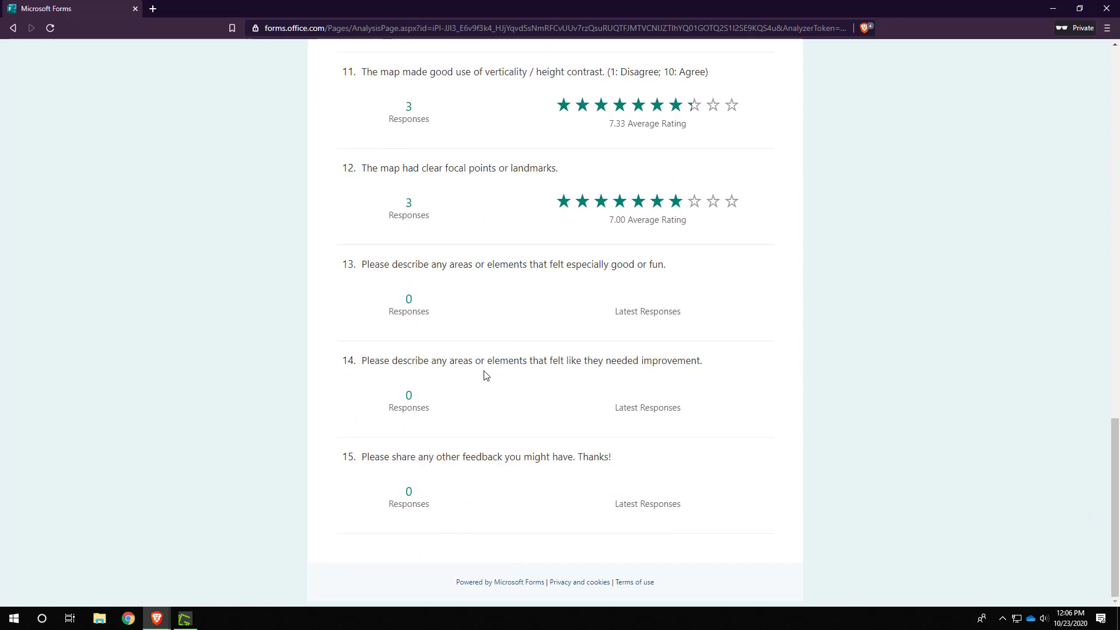
pyautogui.press('Home')
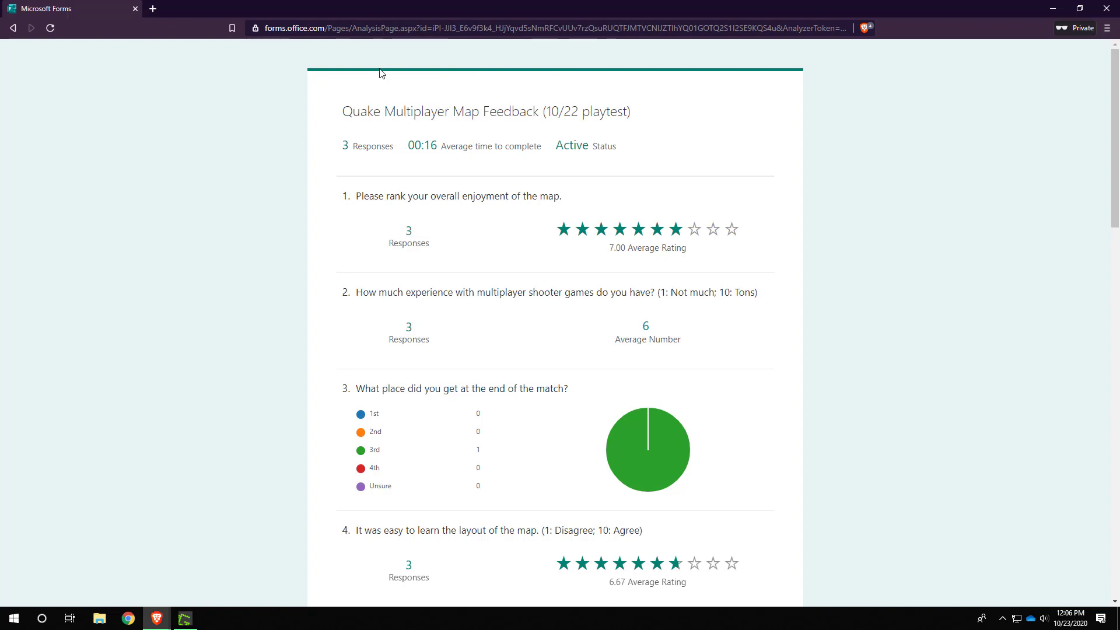
pyautogui.scroll(-2, 443, 164)
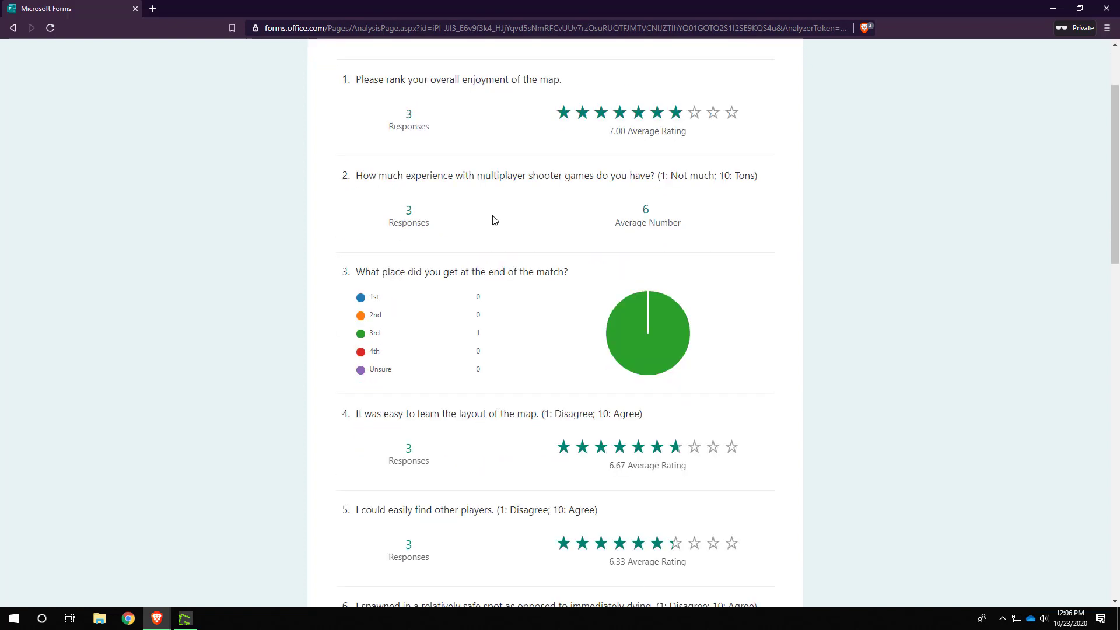
pyautogui.scroll(2, 505, 248)
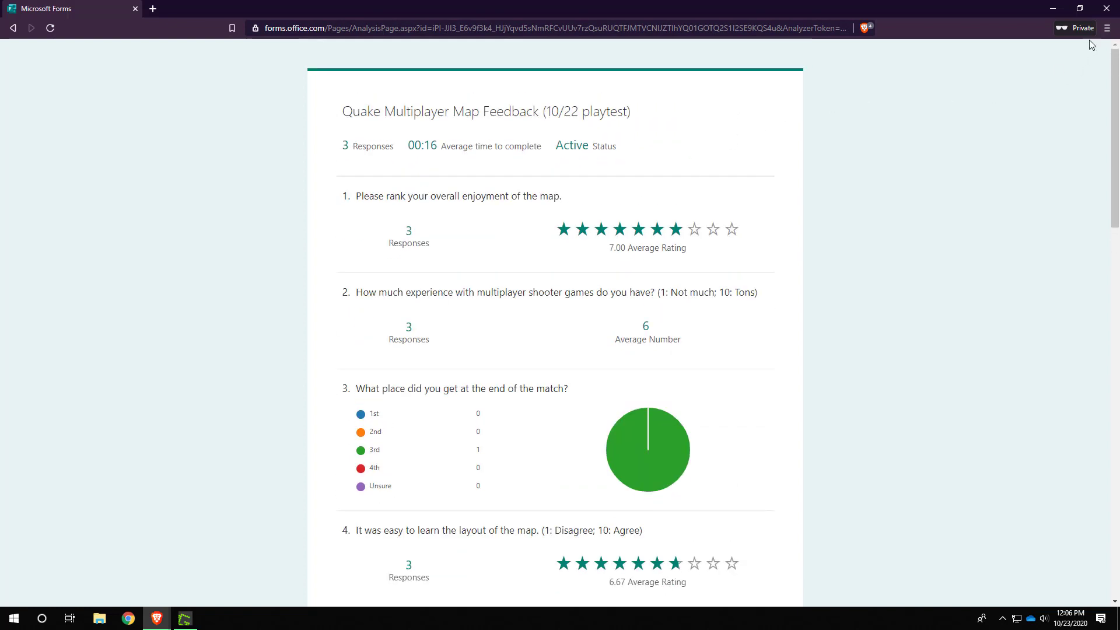
pyautogui.click(1112, 13)
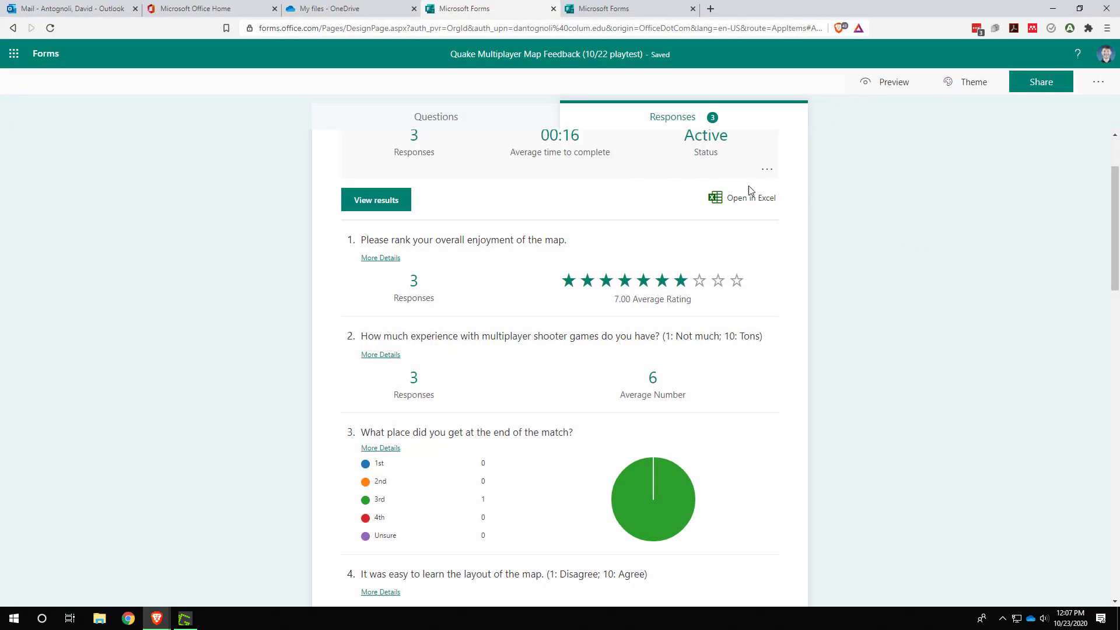
# Open the 10/23 playtest form's response summary and compare it with the 10/22 summary
pyautogui.click(612, 9)
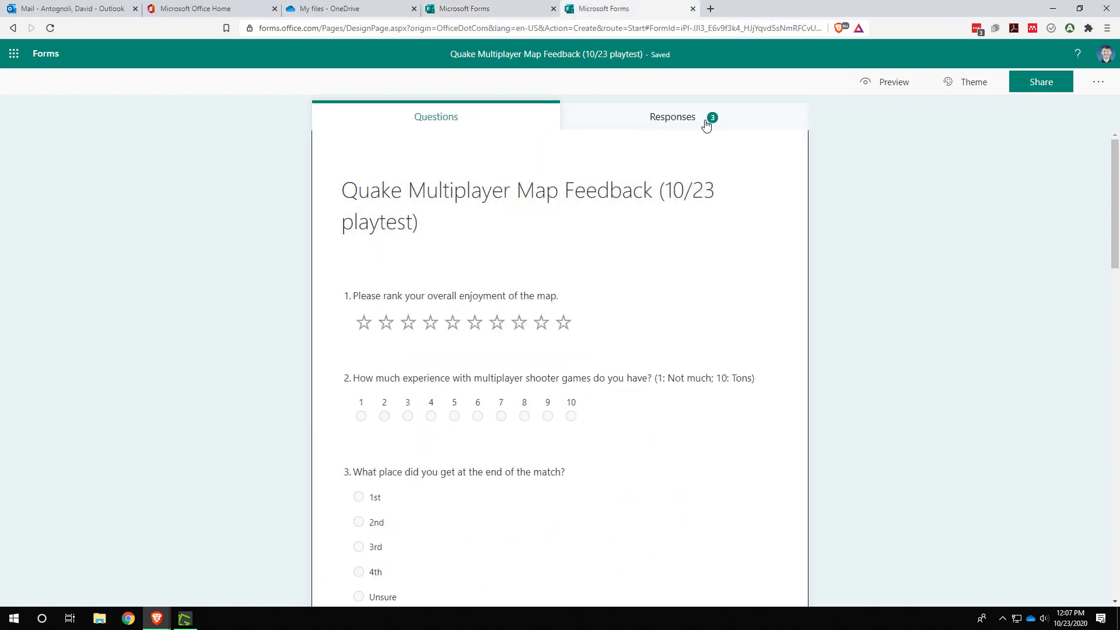
pyautogui.click(497, 10)
pyautogui.click(612, 10)
pyautogui.click(678, 124)
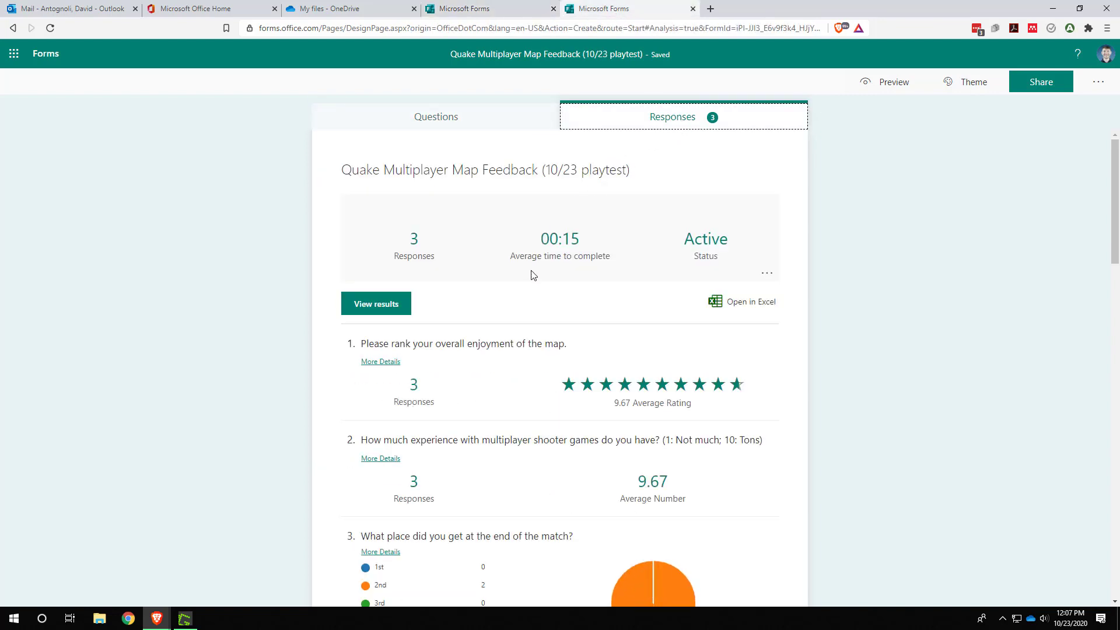
pyautogui.scroll(-1, 641, 314)
pyautogui.scroll(1, 814, 309)
pyautogui.click(505, 15)
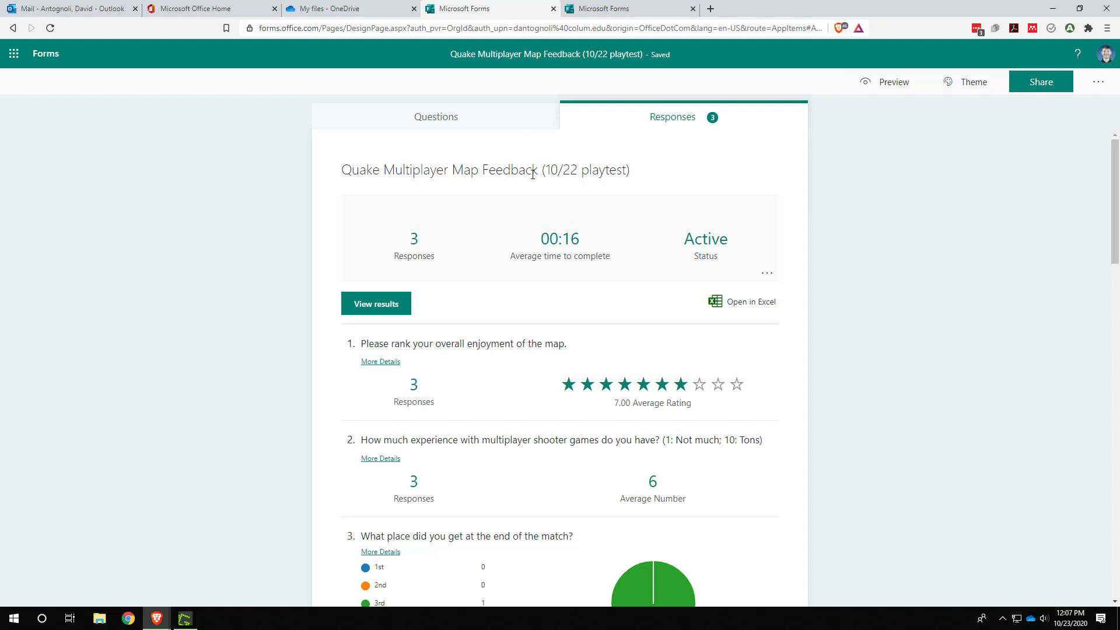
pyautogui.click(665, 13)
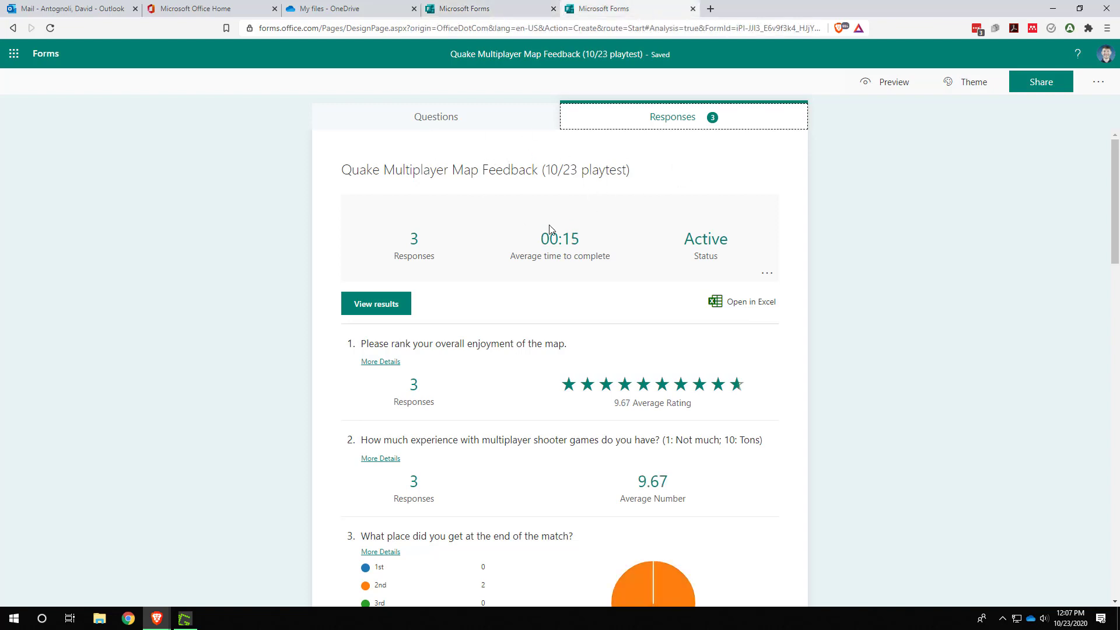
pyautogui.scroll(-2, 548, 263)
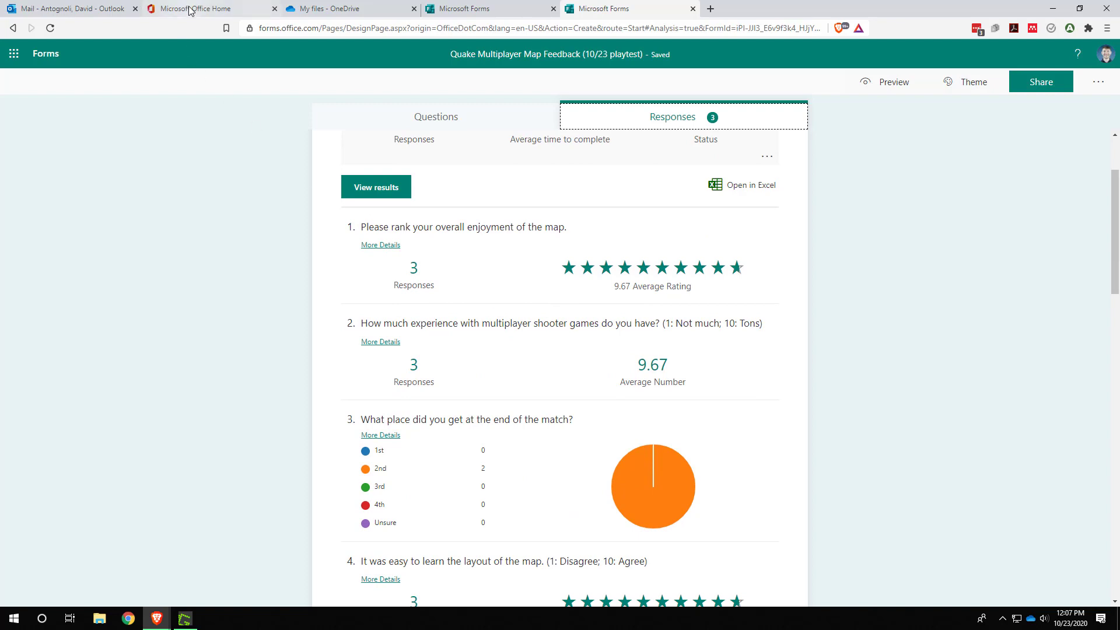
# Switch to Excel from the Office home page and create a new blank workbook
pyautogui.click(236, 13)
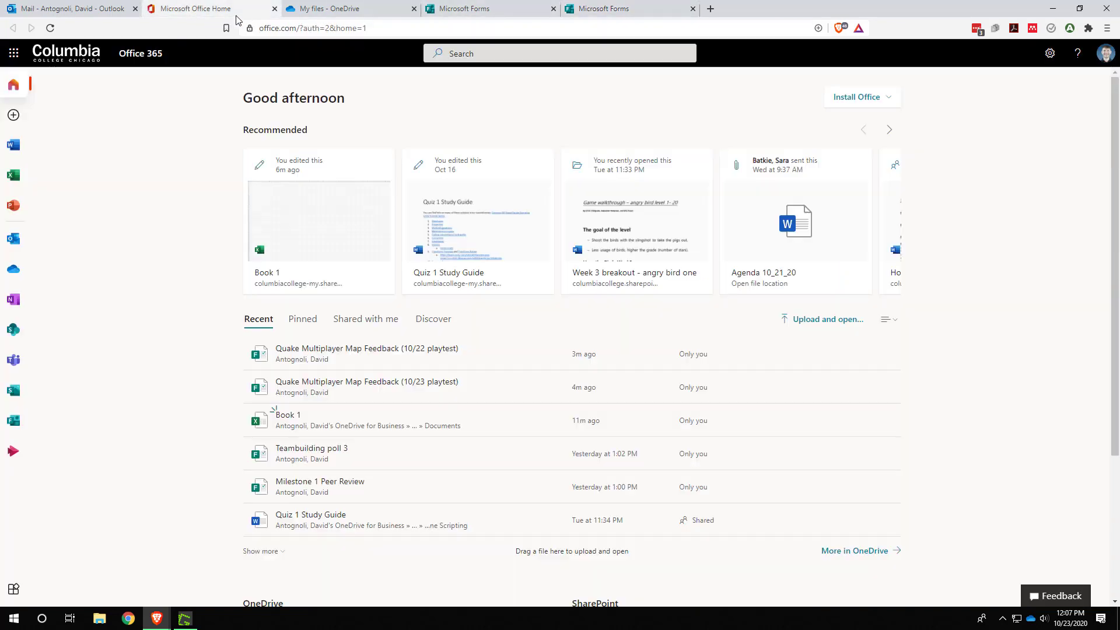
pyautogui.click(10, 178)
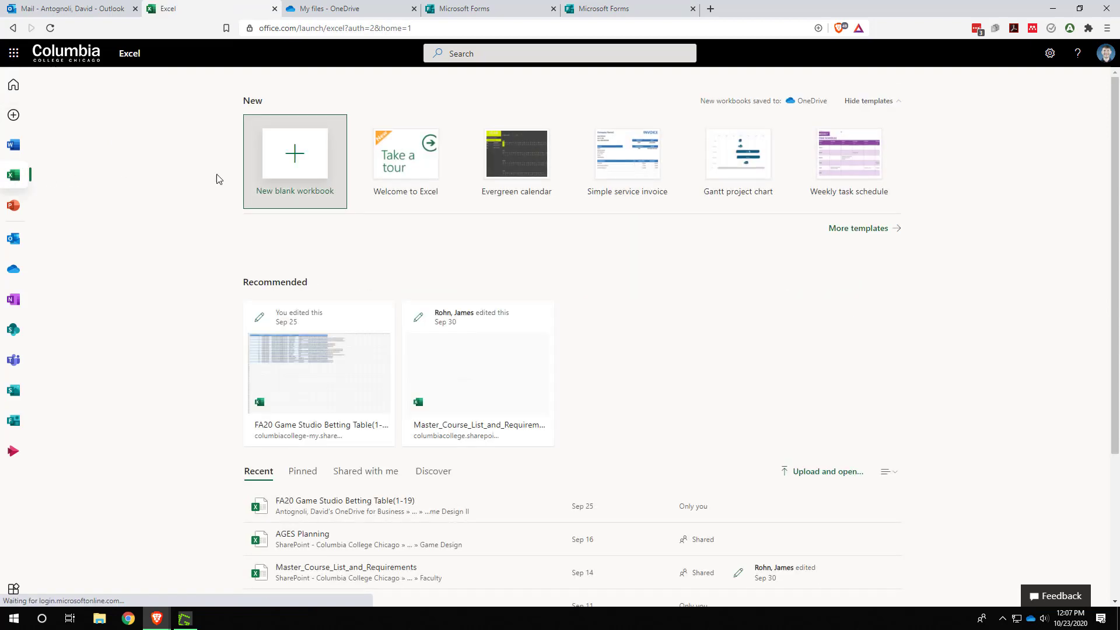
pyautogui.click(292, 166)
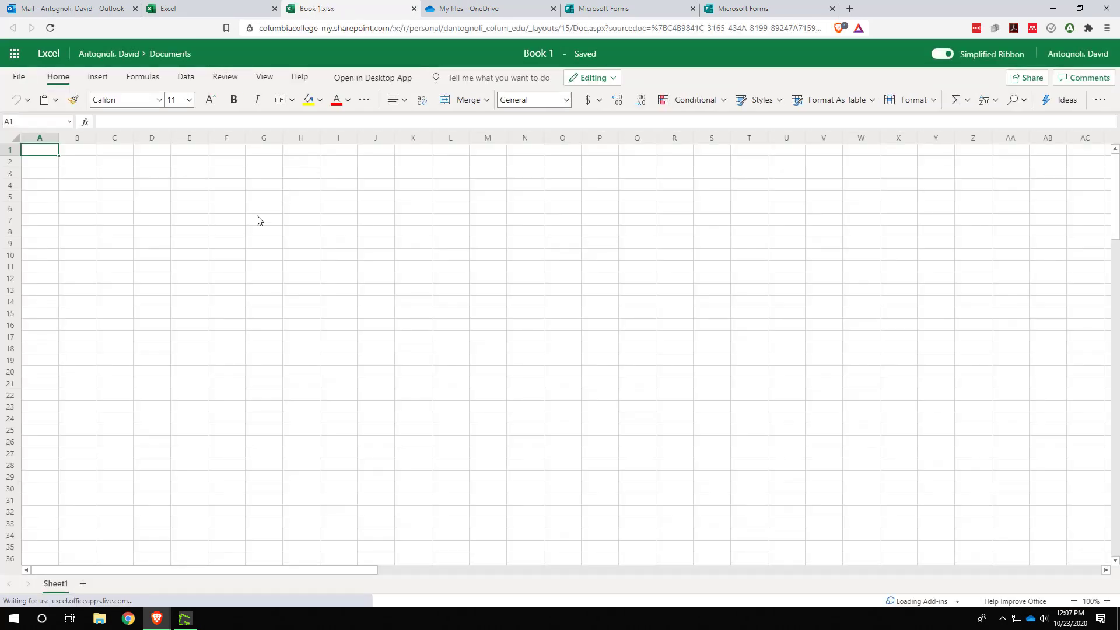
# Return to the 10/22 form's responses in Microsoft Forms and examine the question 1 rating and the form title
pyautogui.click(663, 14)
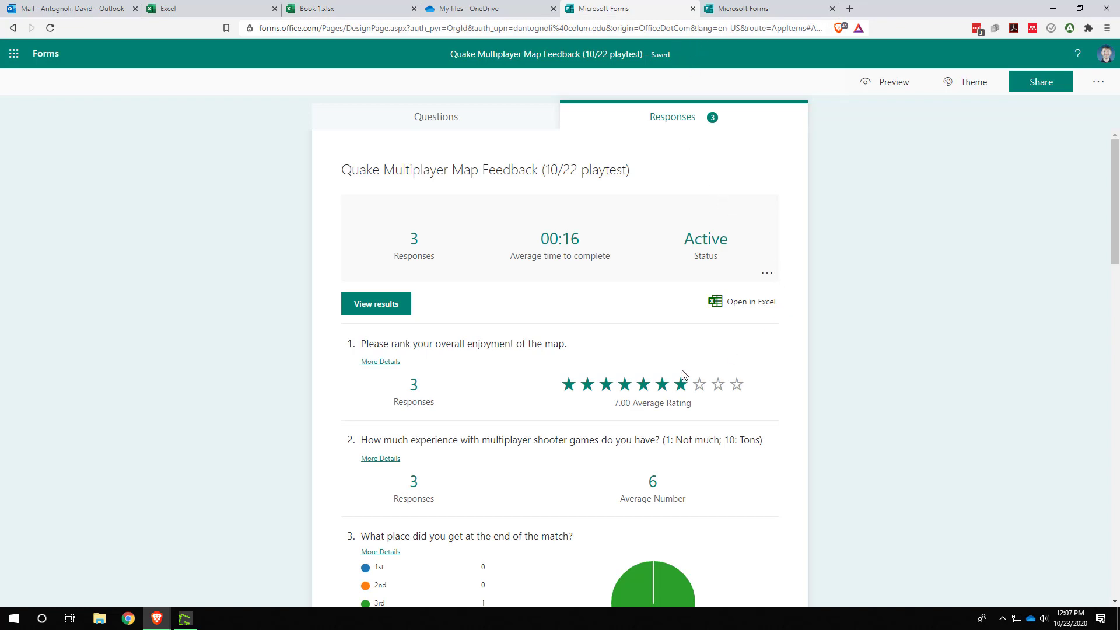
pyautogui.scroll(-1, 654, 402)
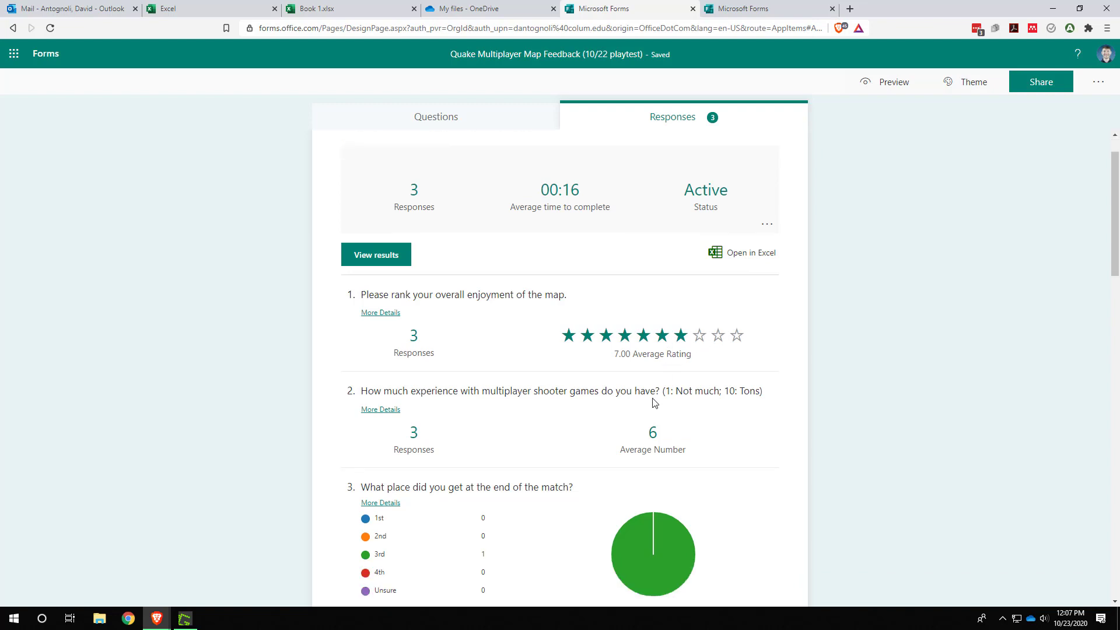
pyautogui.scroll(1, 528, 402)
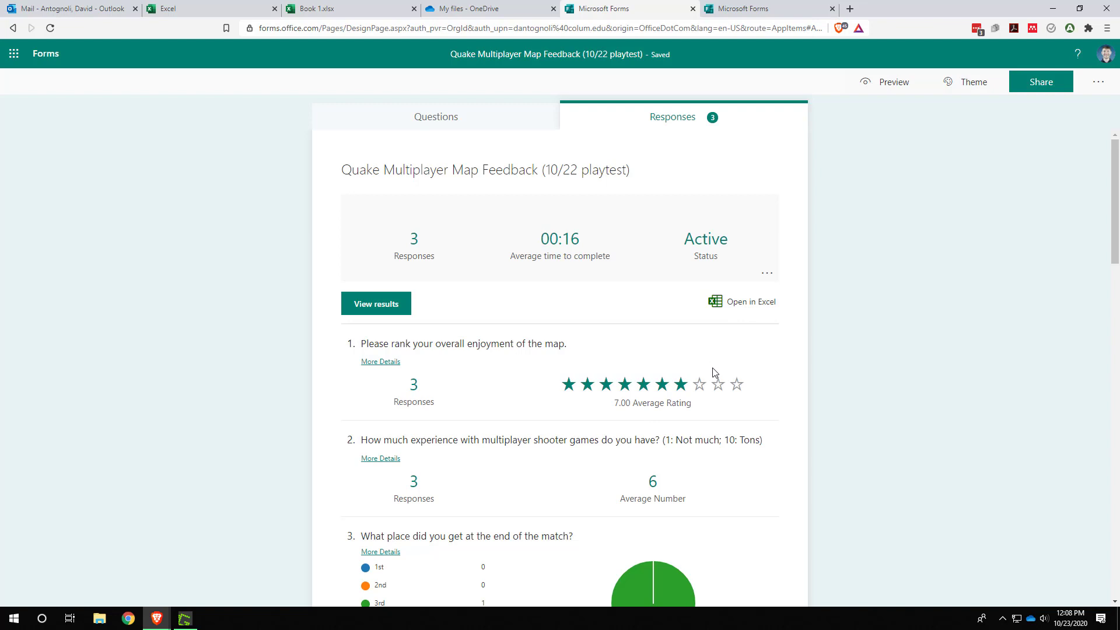
pyautogui.scroll(-1, 583, 397)
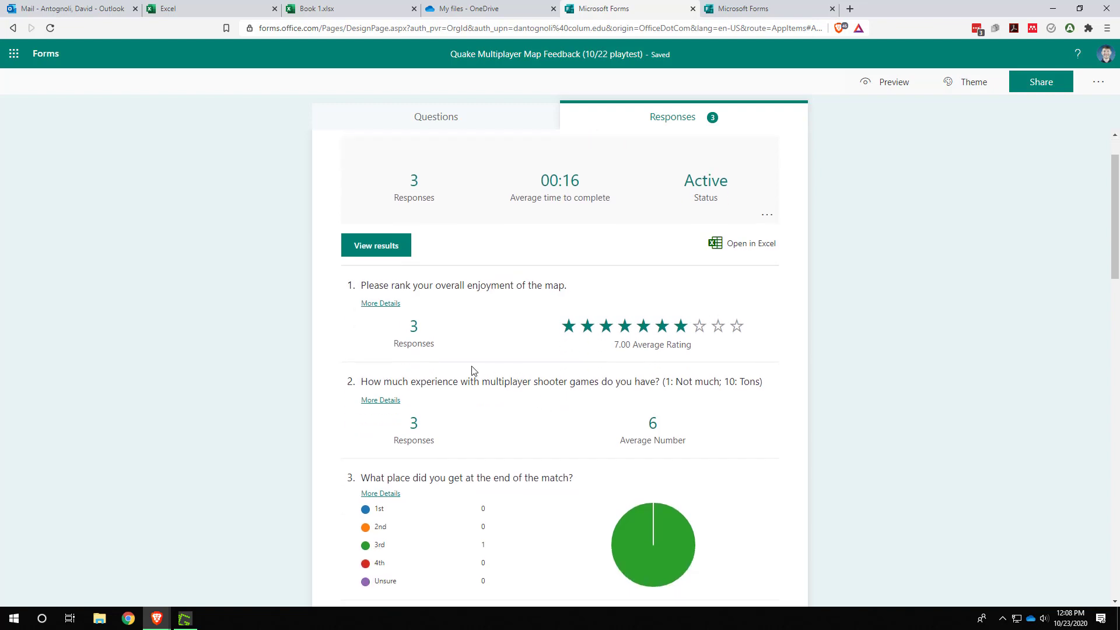
pyautogui.moveTo(341, 284); pyautogui.dragTo(765, 353)
pyautogui.click(865, 340)
pyautogui.scroll(1, 640, 185)
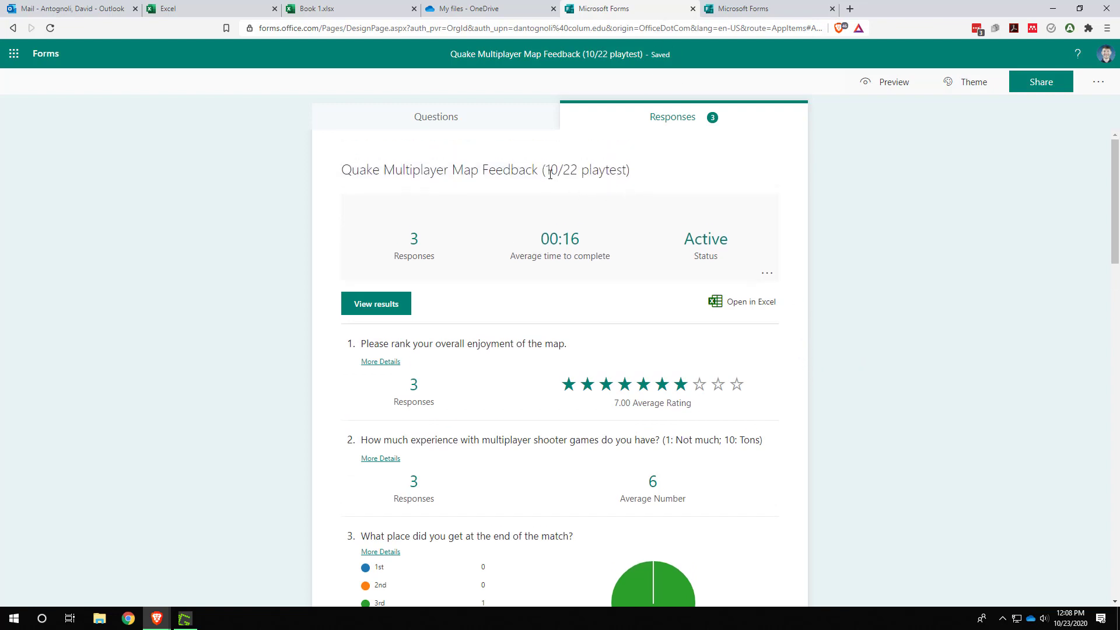
# Return to the Book 1 workbook, enter the headers Playtest 1 in B1 and Playtest 2 in C1, and widen columns B and C
pyautogui.click(331, 12)
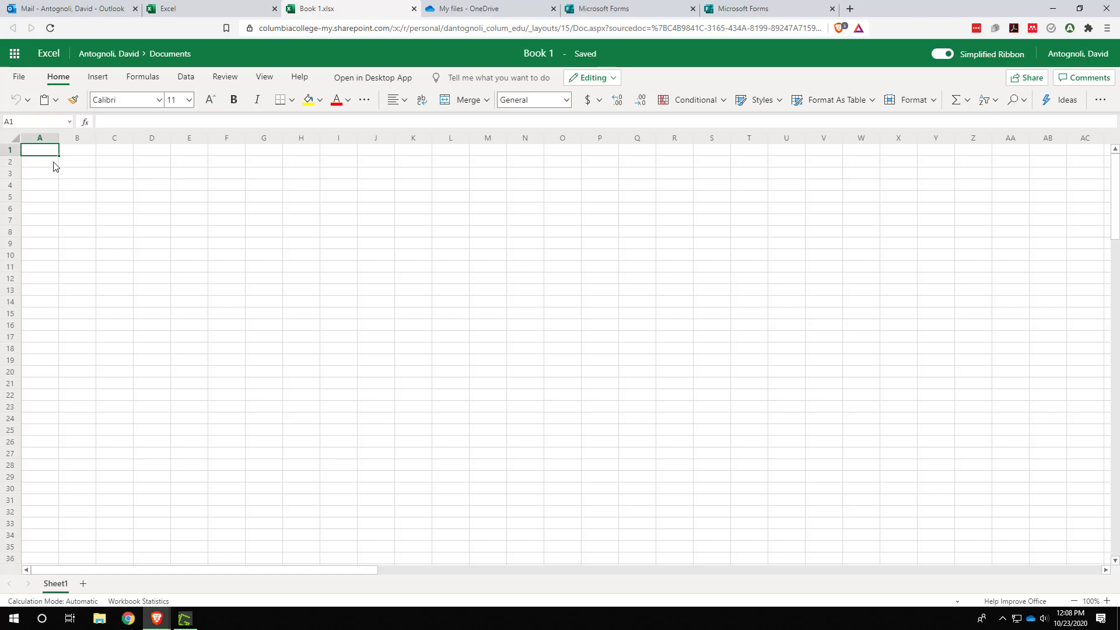
pyautogui.click(77, 153)
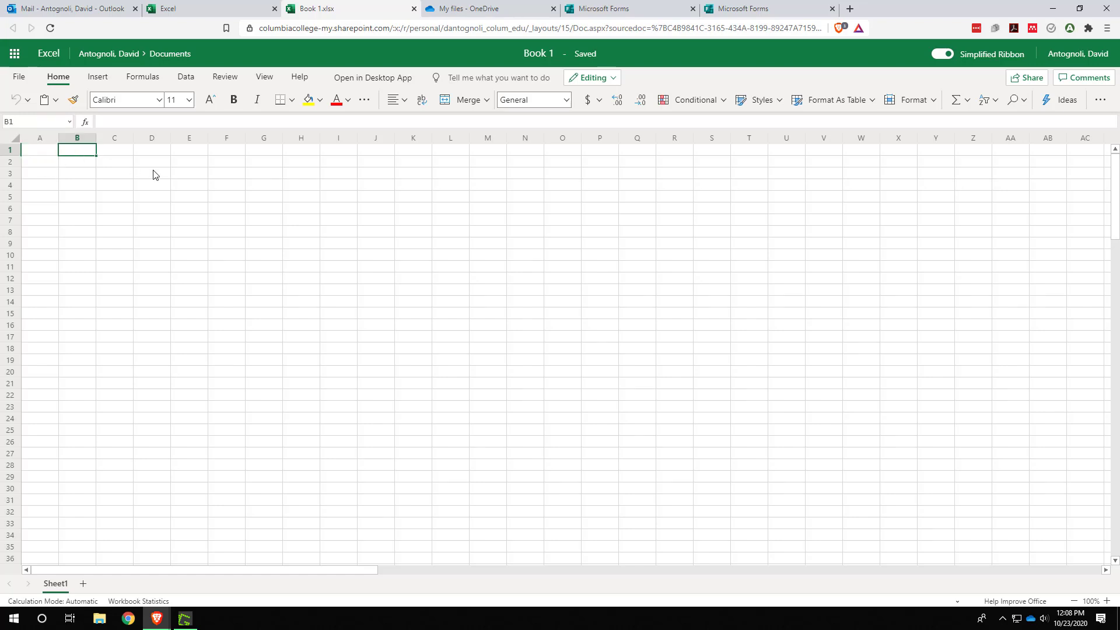
pyautogui.write('p')
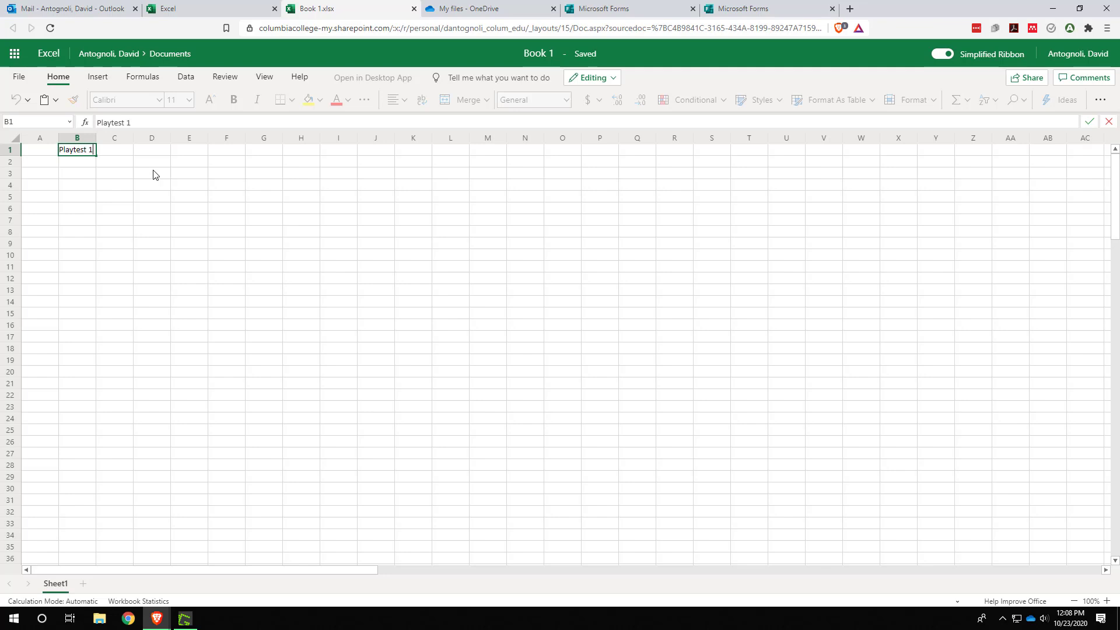
pyautogui.press('Tab')
pyautogui.write('P')
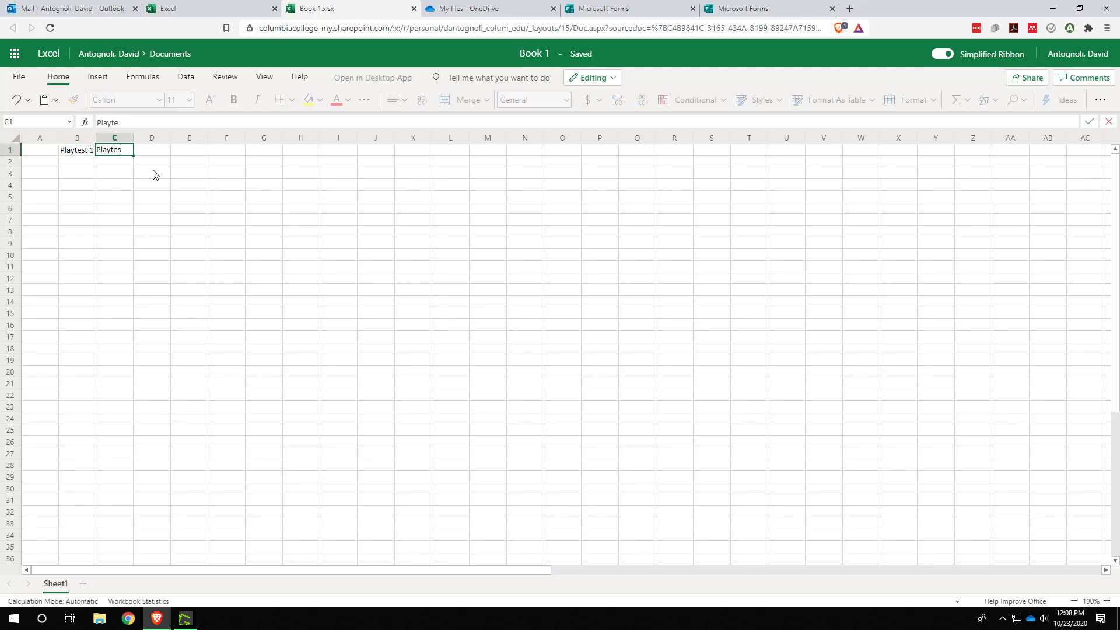
pyautogui.write('laytest 2')
pyautogui.press('Return')
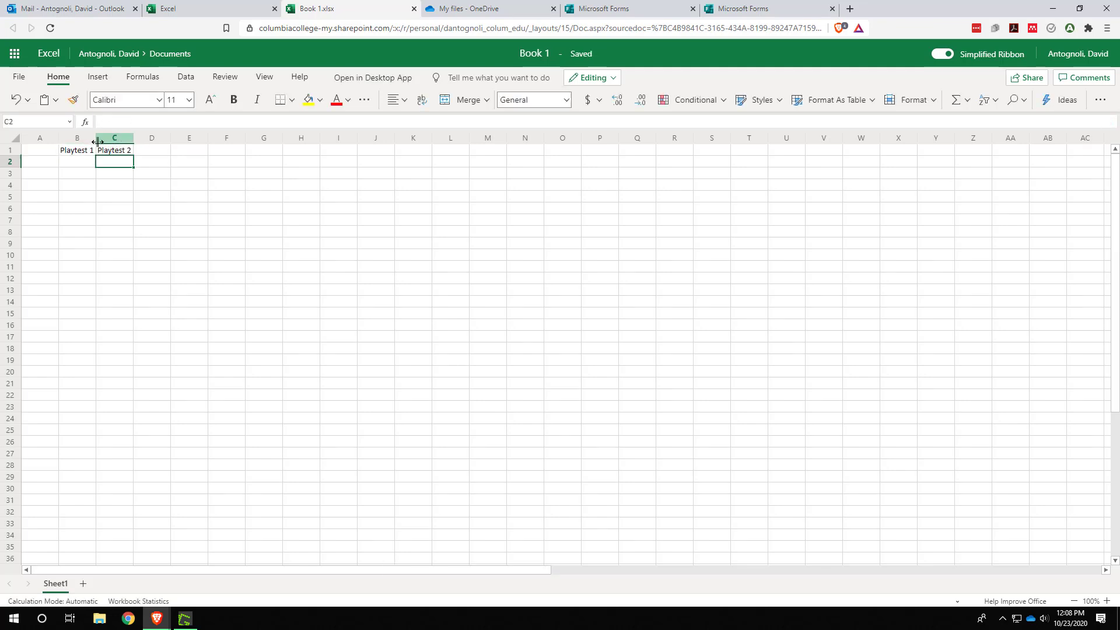
pyautogui.moveTo(96, 138); pyautogui.dragTo(173, 149)
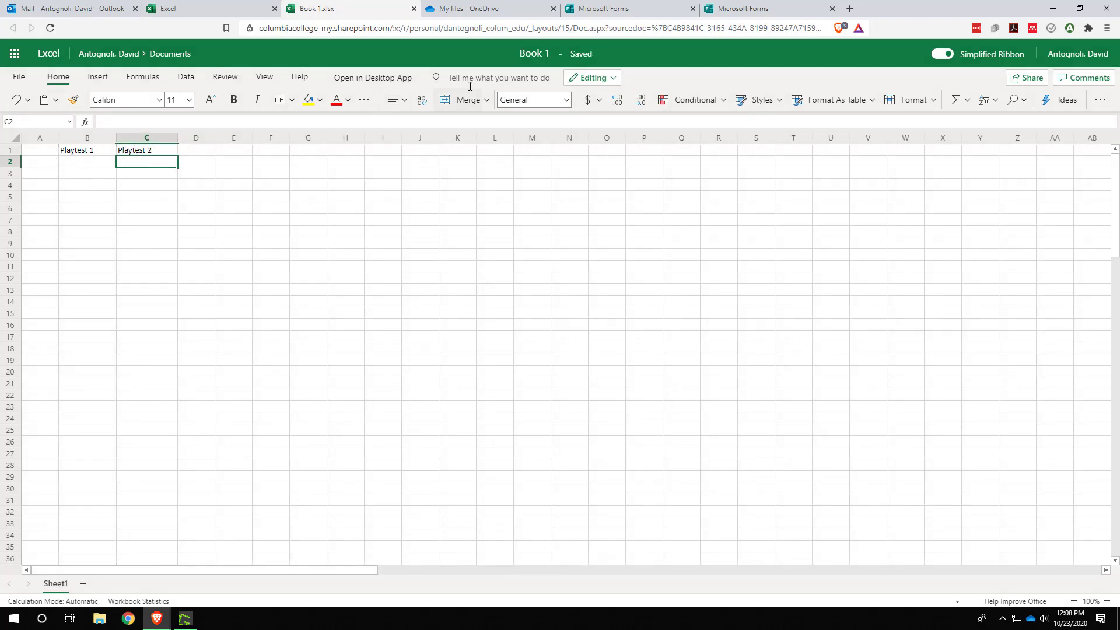
# Copy question 1, "Please rank your overall enjoyment of the map.", from the 10/22 form's responses into cell A2 of the workbook
pyautogui.click(643, 16)
pyautogui.scroll(-1, 453, 270)
pyautogui.moveTo(586, 286); pyautogui.dragTo(502, 284)
pyautogui.tripleClick(504, 285)
pyautogui.tripleClick(504, 285)
pyautogui.hotkey('ctrl', 'c')
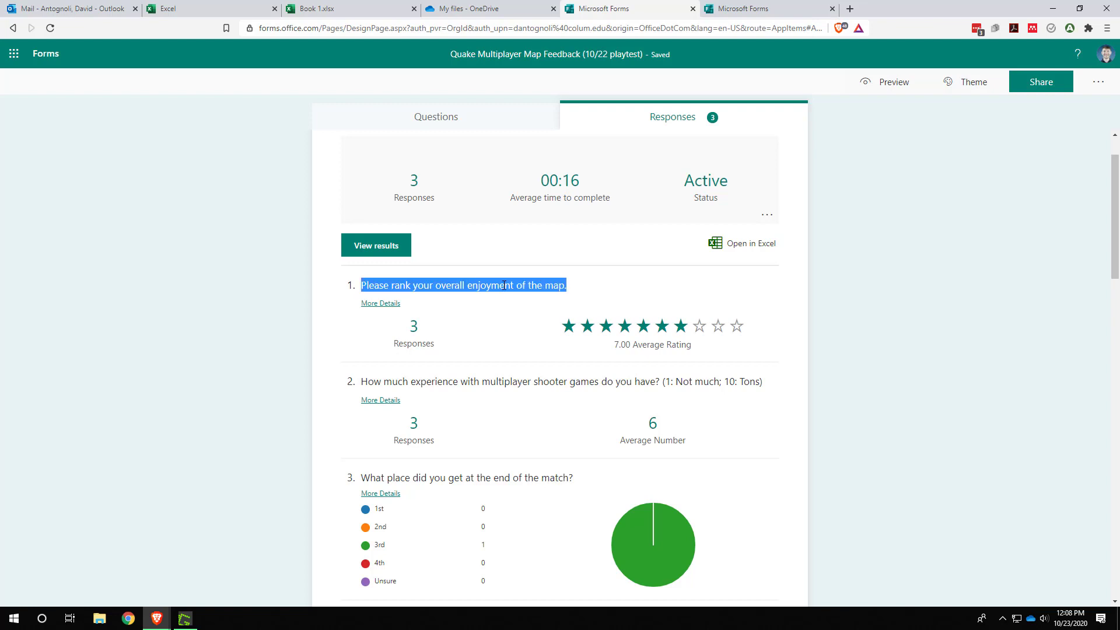
pyautogui.click(241, 13)
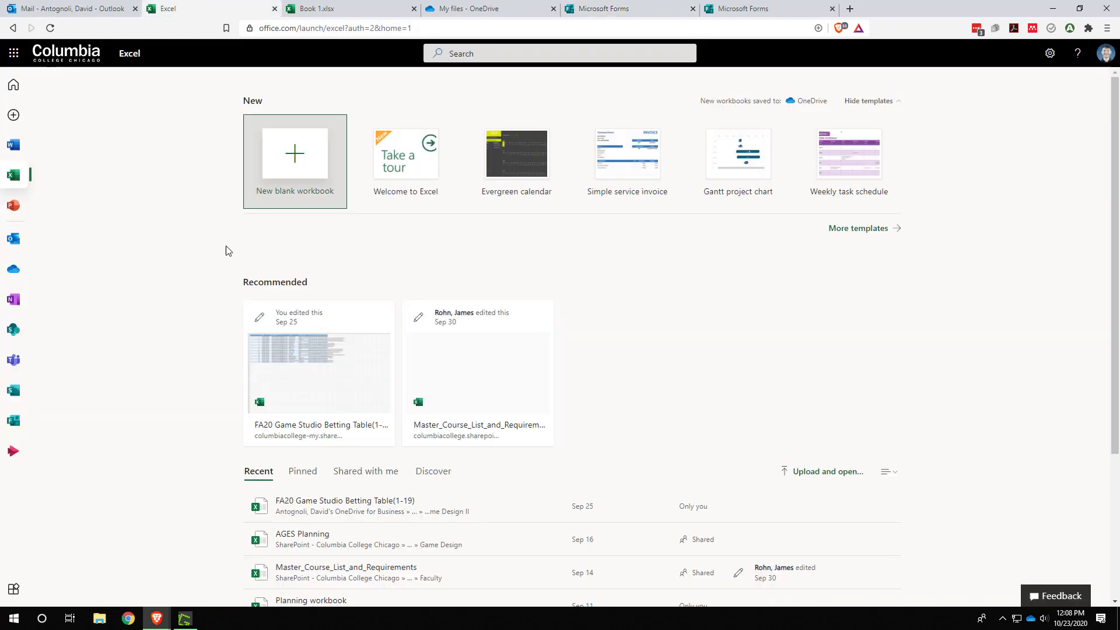
pyautogui.click(360, 11)
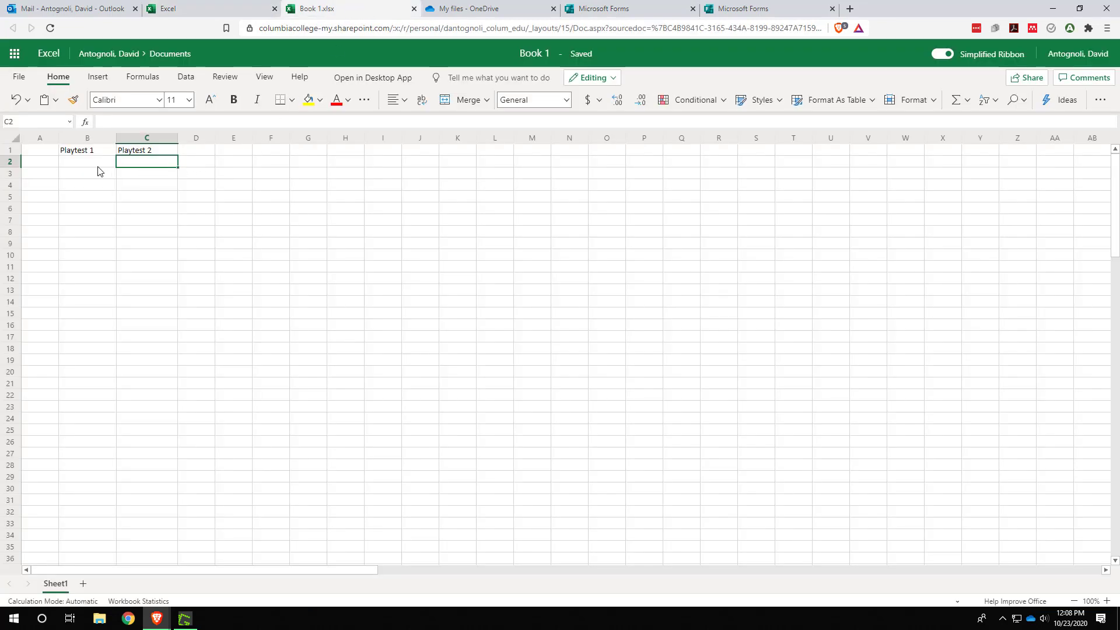
pyautogui.click(30, 168)
pyautogui.hotkey('ctrl', 'v')
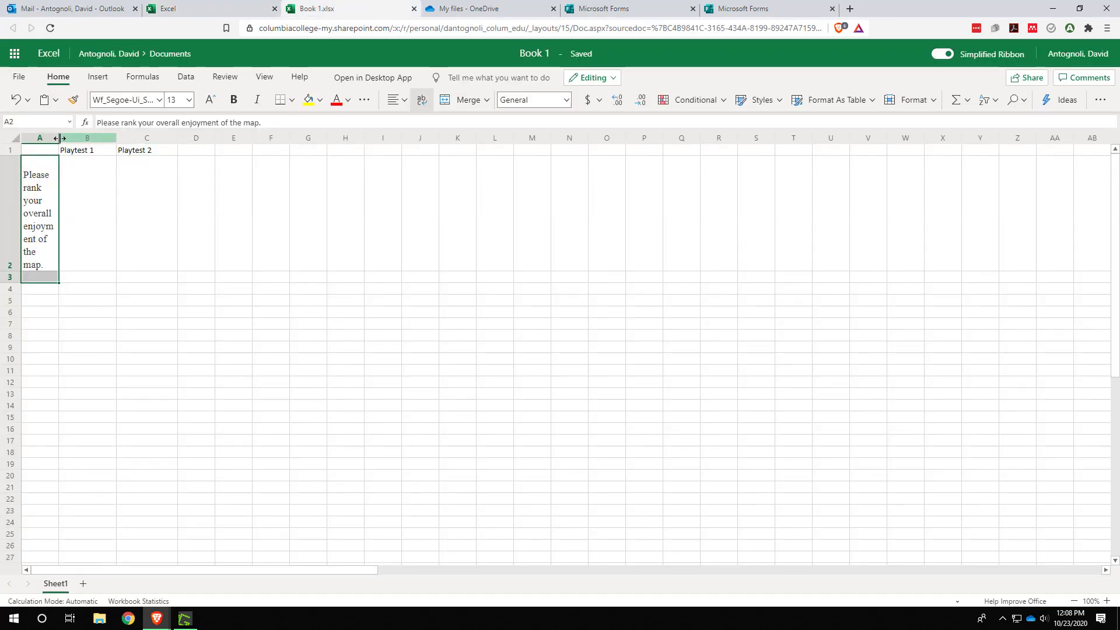
# Widen column A and reduce the height of row 2 to fit the pasted question
pyautogui.moveTo(58, 138); pyautogui.dragTo(192, 146)
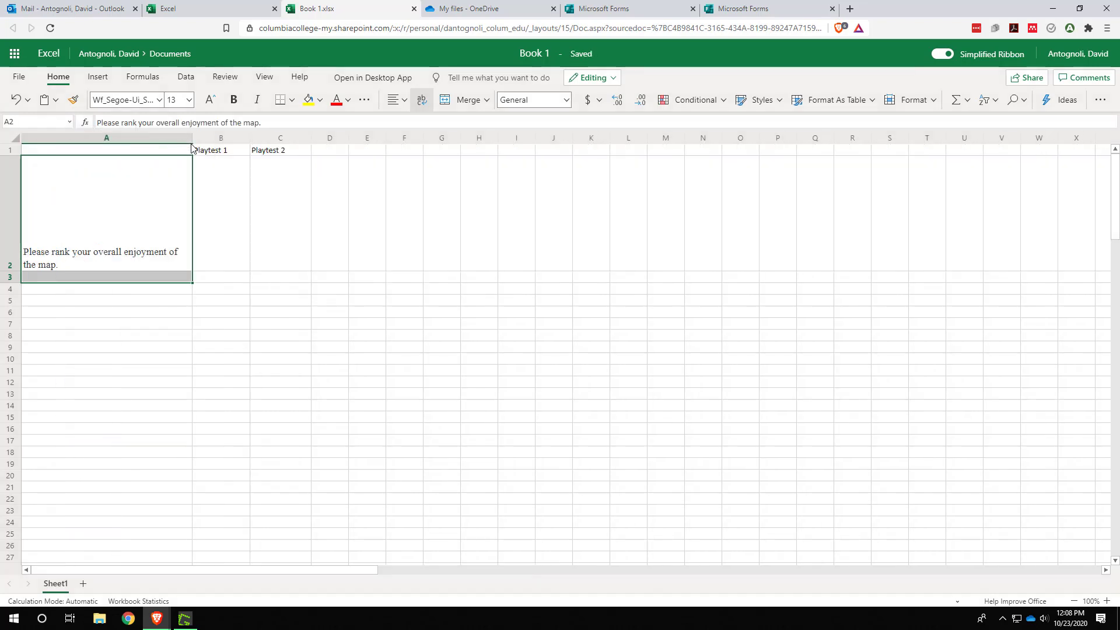
pyautogui.doubleClick(143, 190)
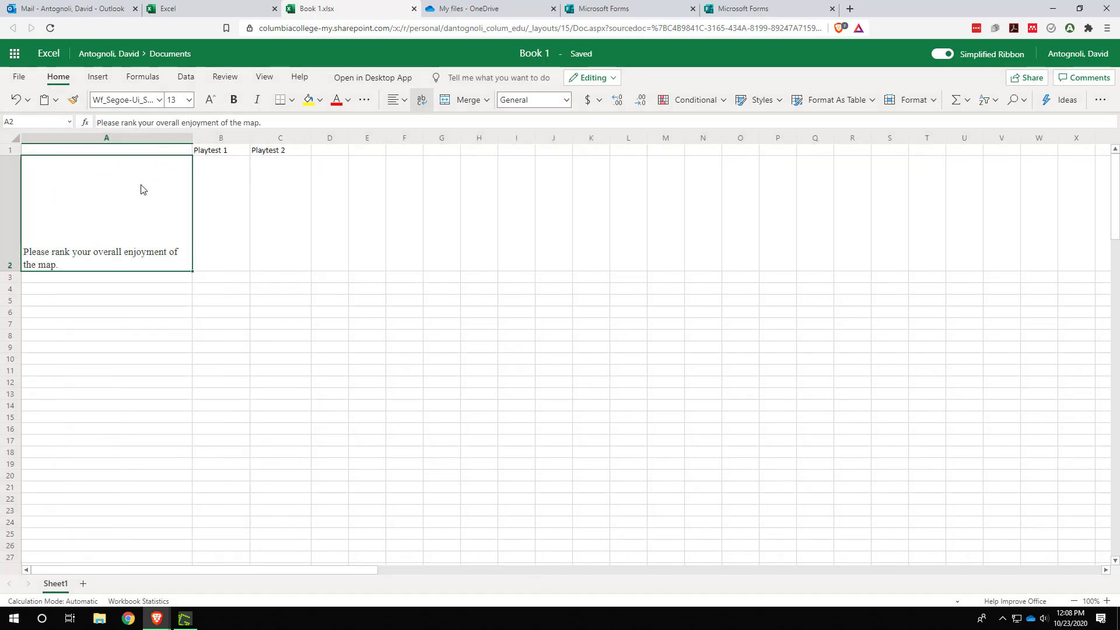
pyautogui.click(93, 316)
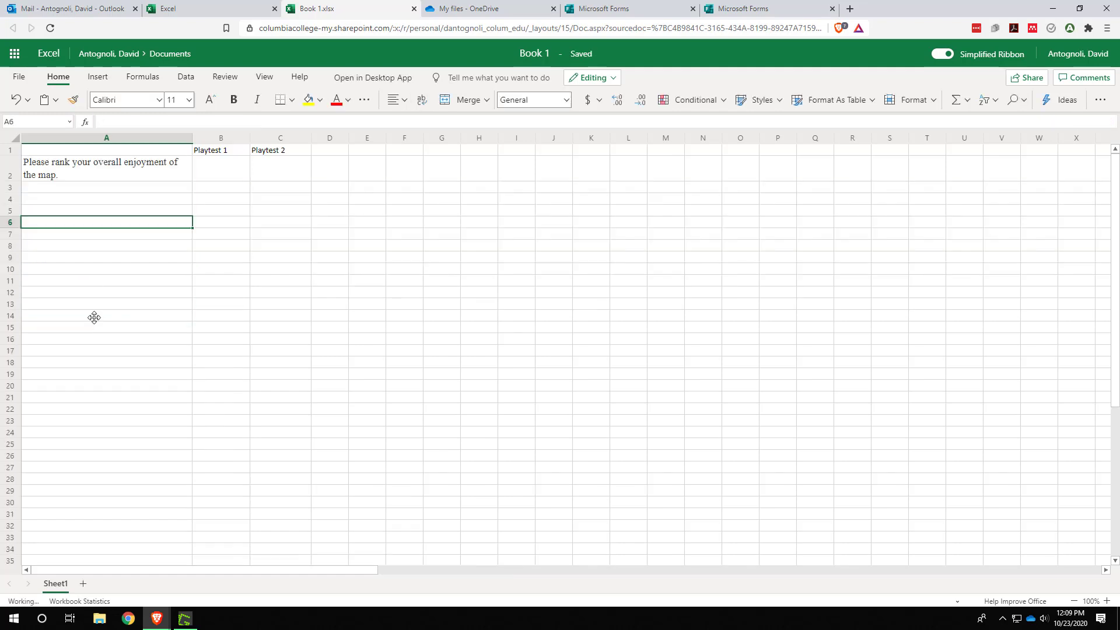
pyautogui.click(305, 283)
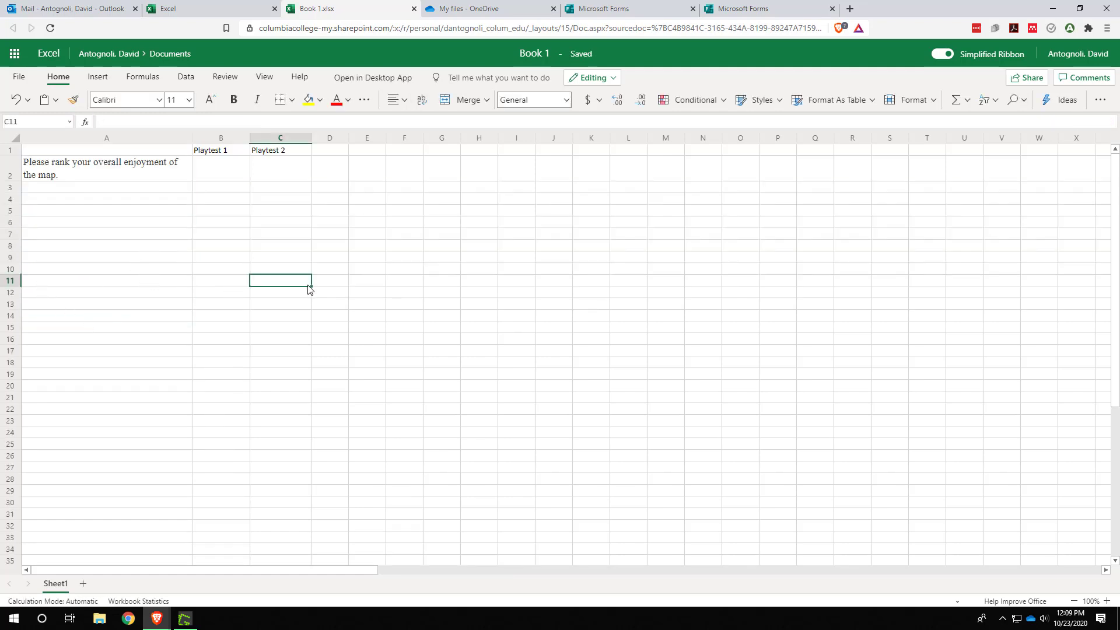
pyautogui.click(99, 172)
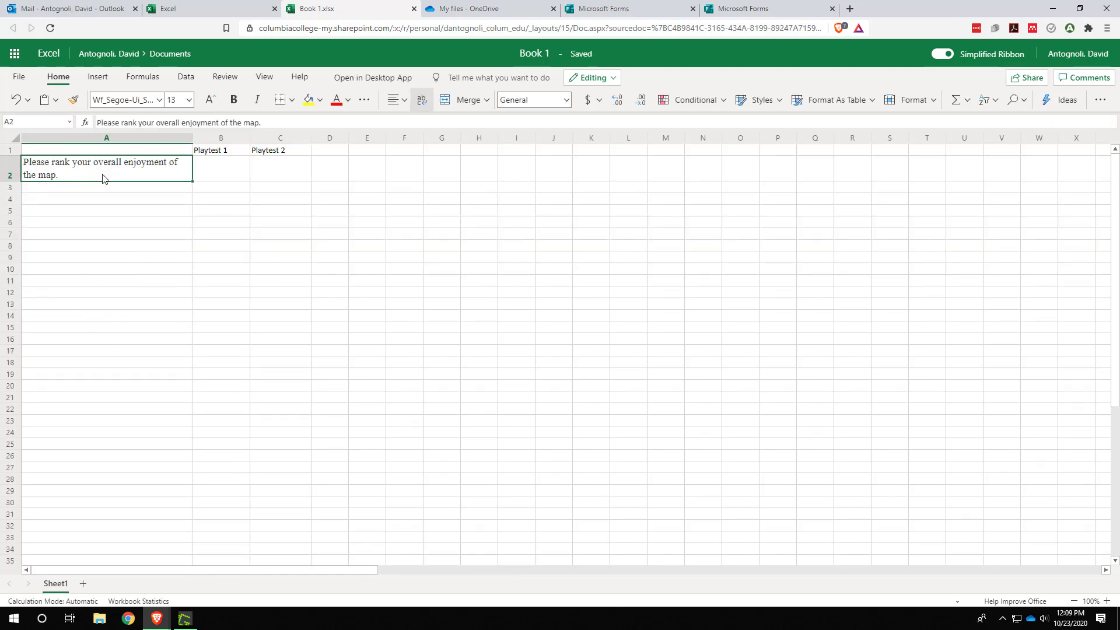
# Look up question 1's average rating in the 10/22 form and enter 7 under Playtest 1 in cell B2
pyautogui.click(629, 11)
pyautogui.scroll(-7, 481, 315)
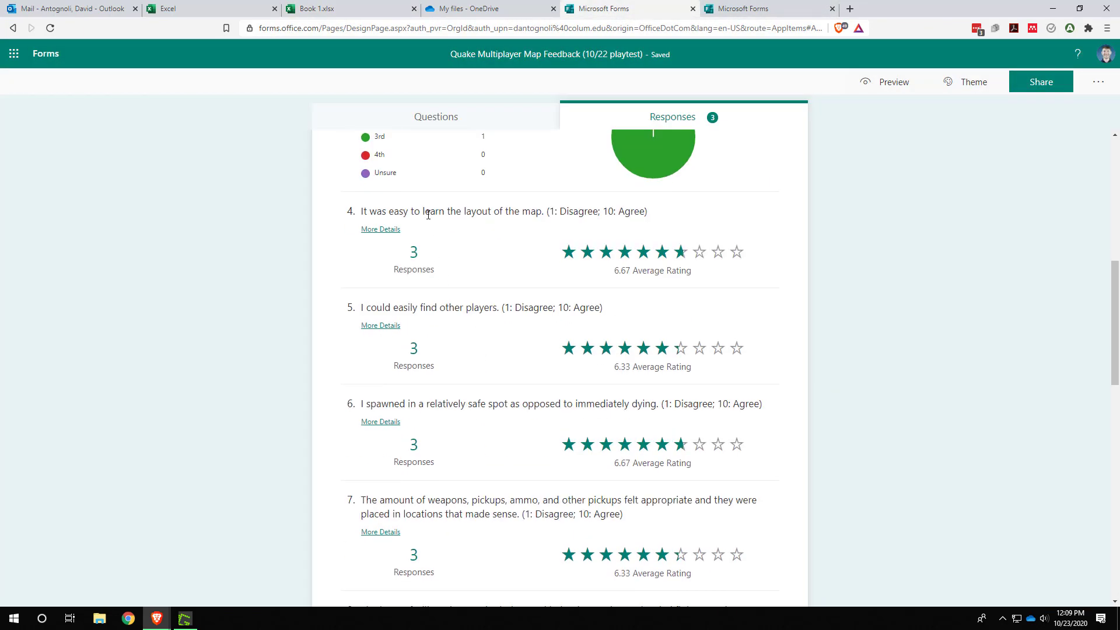
pyautogui.scroll(7, 513, 211)
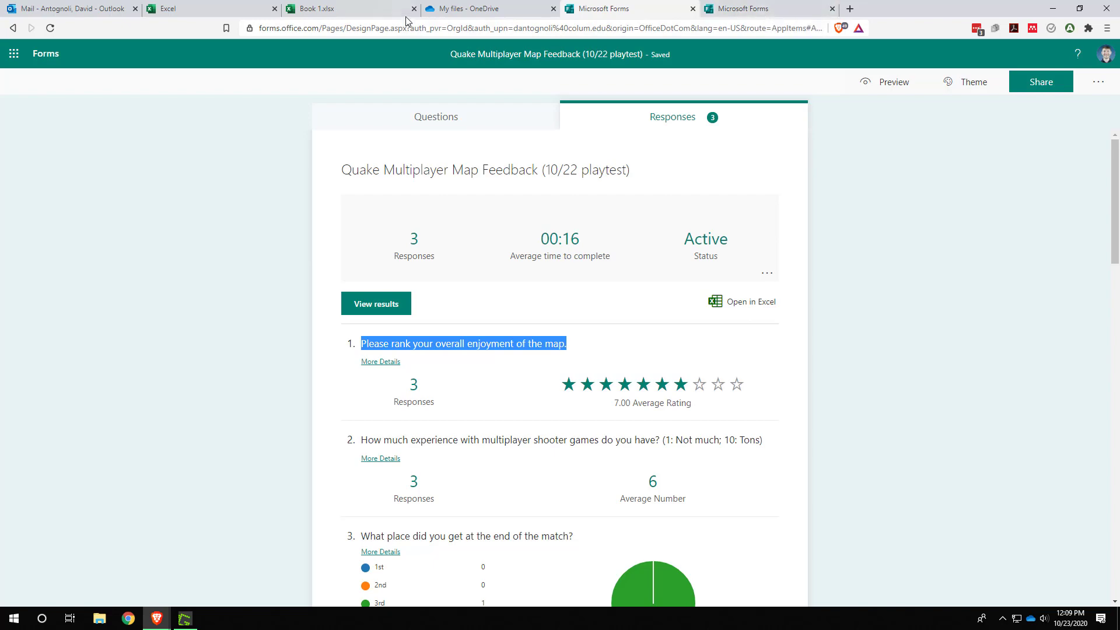
pyautogui.click(357, 10)
pyautogui.click(622, 13)
pyautogui.scroll(-1, 551, 407)
pyautogui.moveTo(612, 345); pyautogui.dragTo(654, 345)
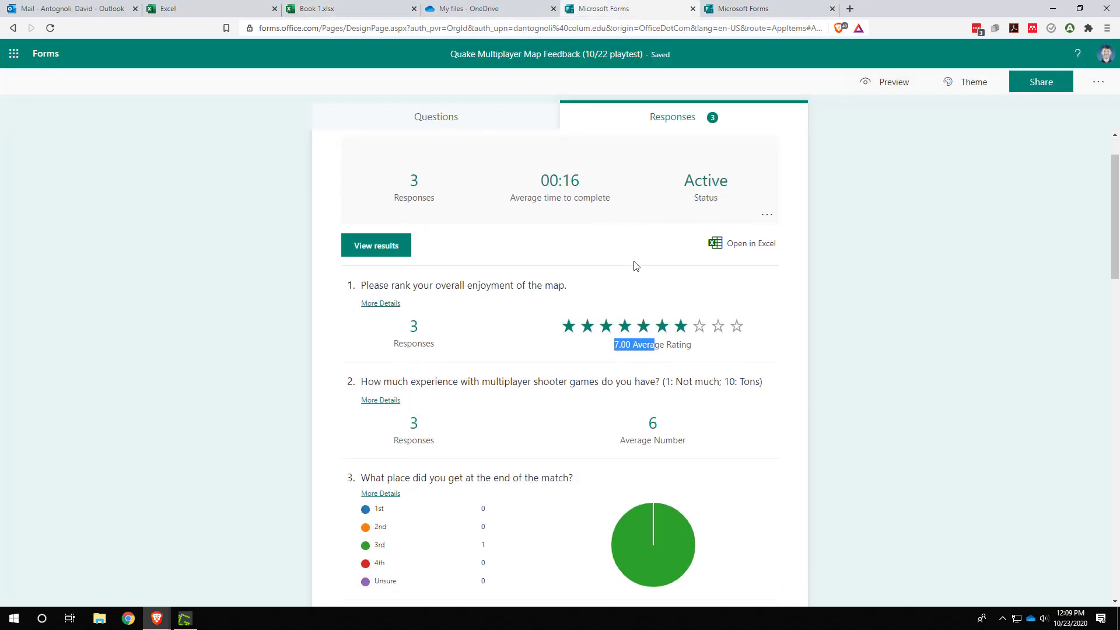
pyautogui.click(313, 8)
pyautogui.click(227, 175)
pyautogui.write('7')
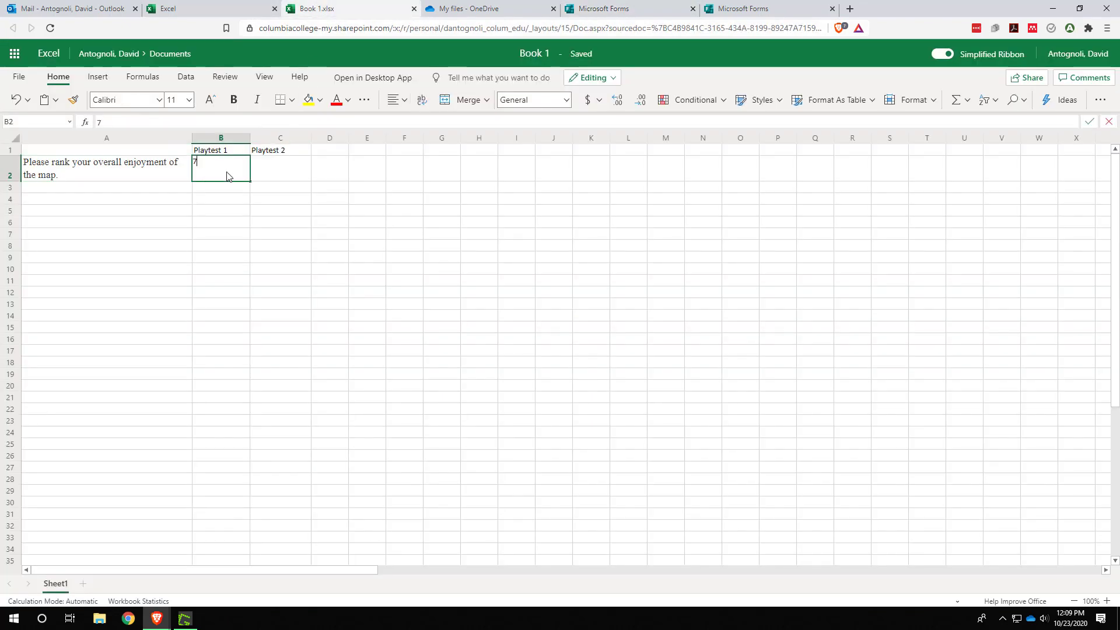
# Look up question 1's average rating in the 10/23 form and enter 9.67 under Playtest 2 in cell C2
pyautogui.click(737, 12)
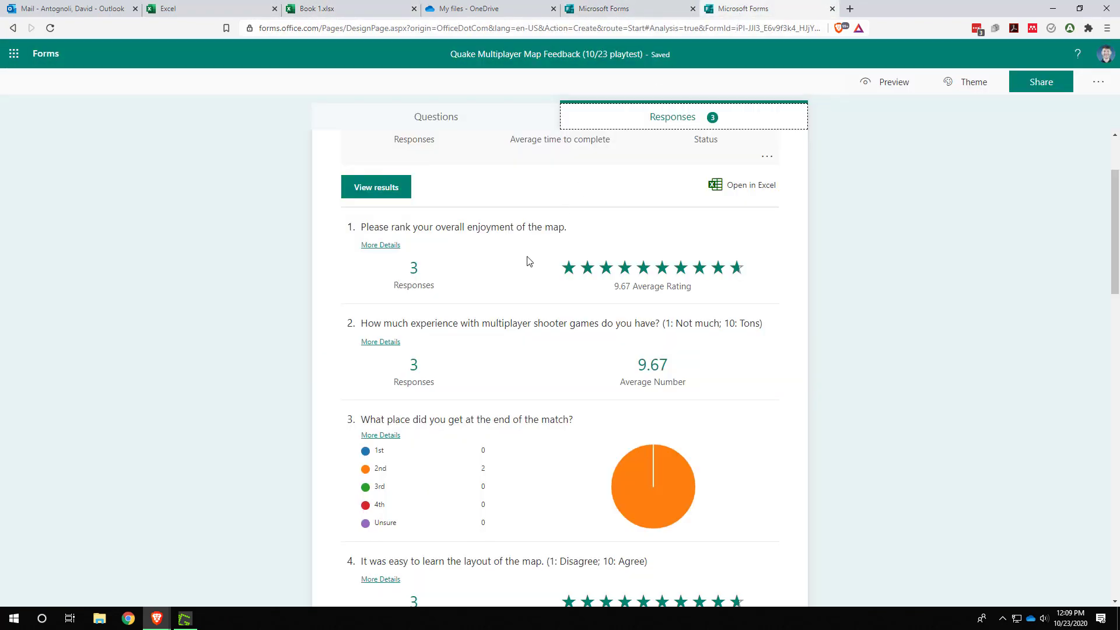
pyautogui.moveTo(615, 288); pyautogui.dragTo(628, 285)
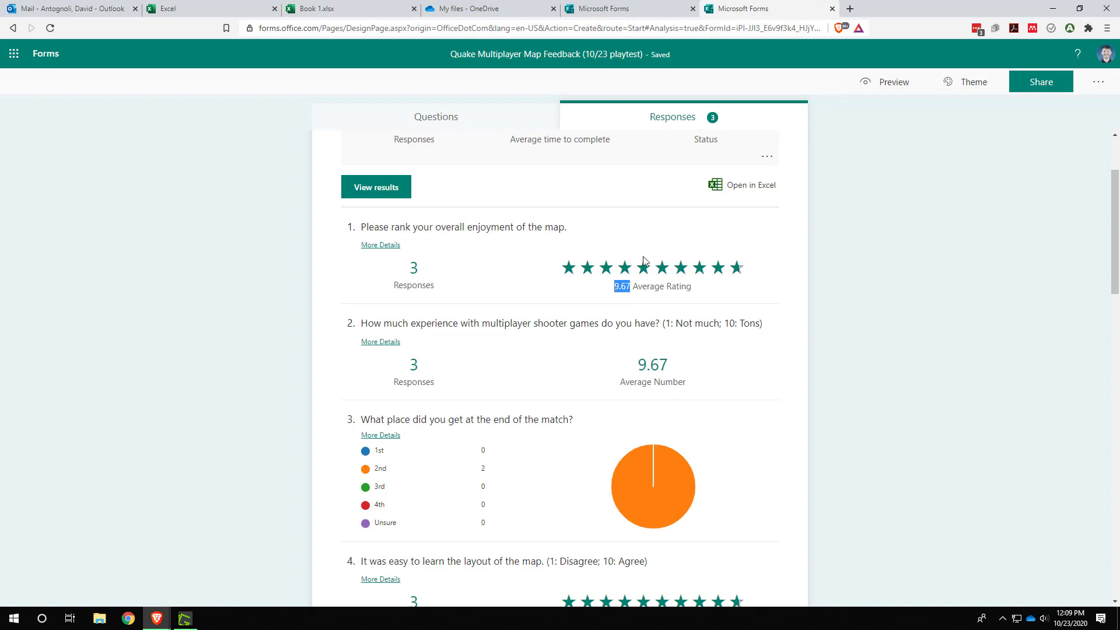
pyautogui.click(175, 8)
pyautogui.click(315, 8)
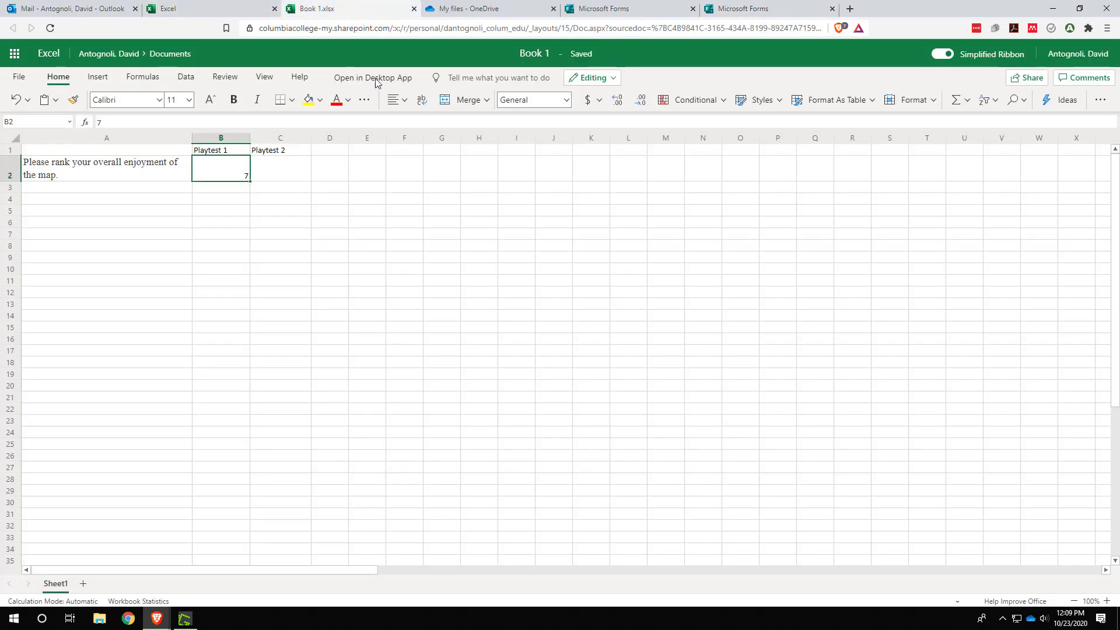
pyautogui.click(273, 176)
pyautogui.write('9.67')
pyautogui.click(317, 267)
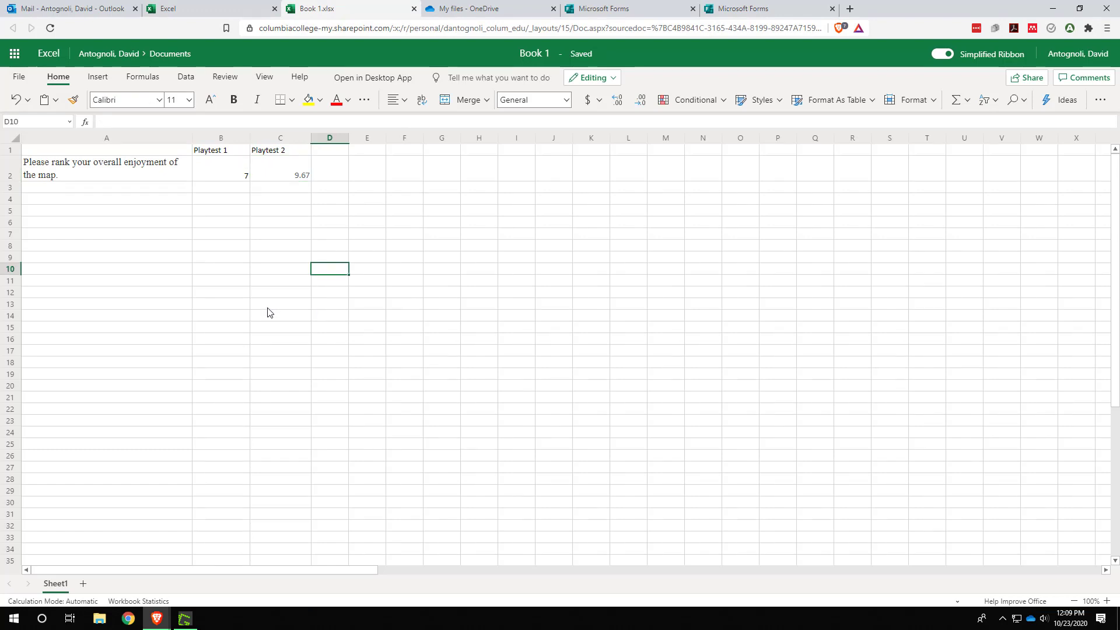
# Insert the recommended line chart for the data in A1:C2
pyautogui.moveTo(60, 157); pyautogui.dragTo(285, 175)
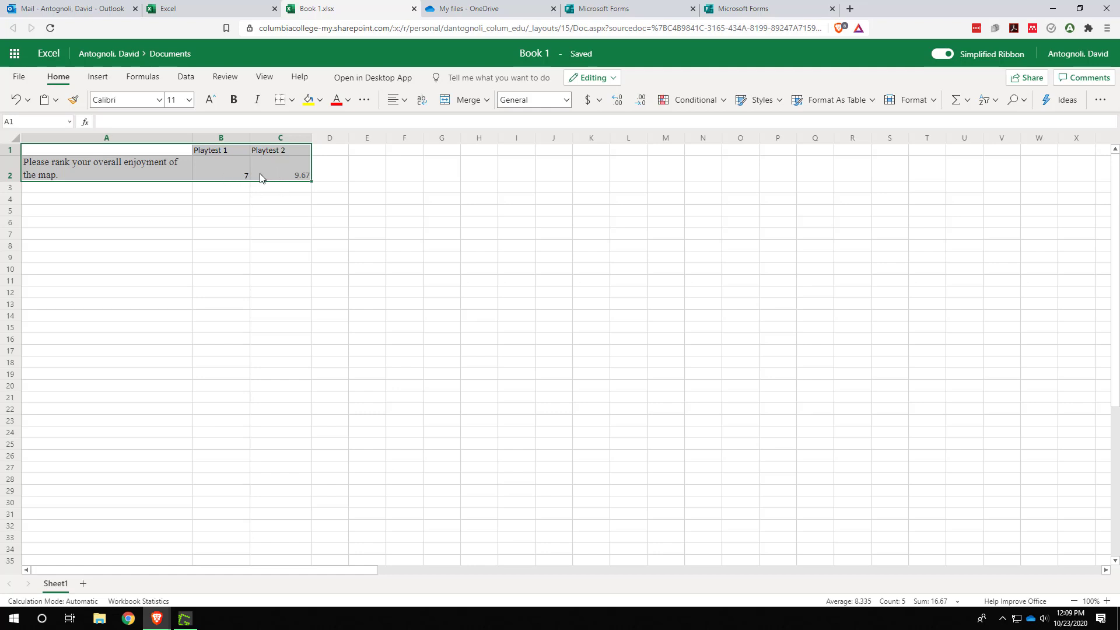
pyautogui.click(105, 82)
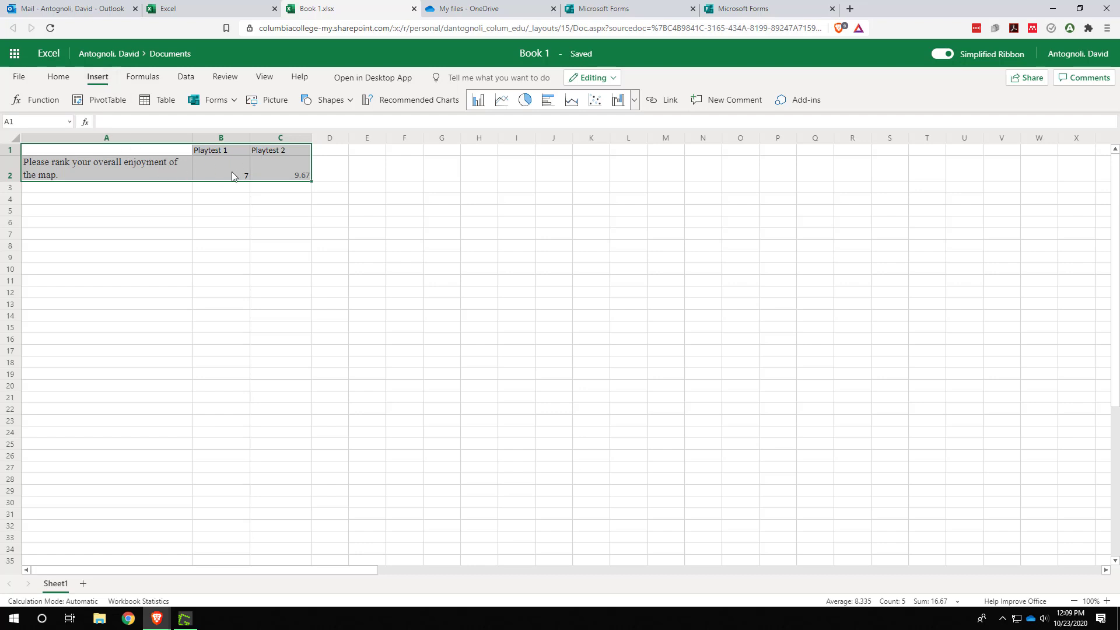
pyautogui.click(427, 104)
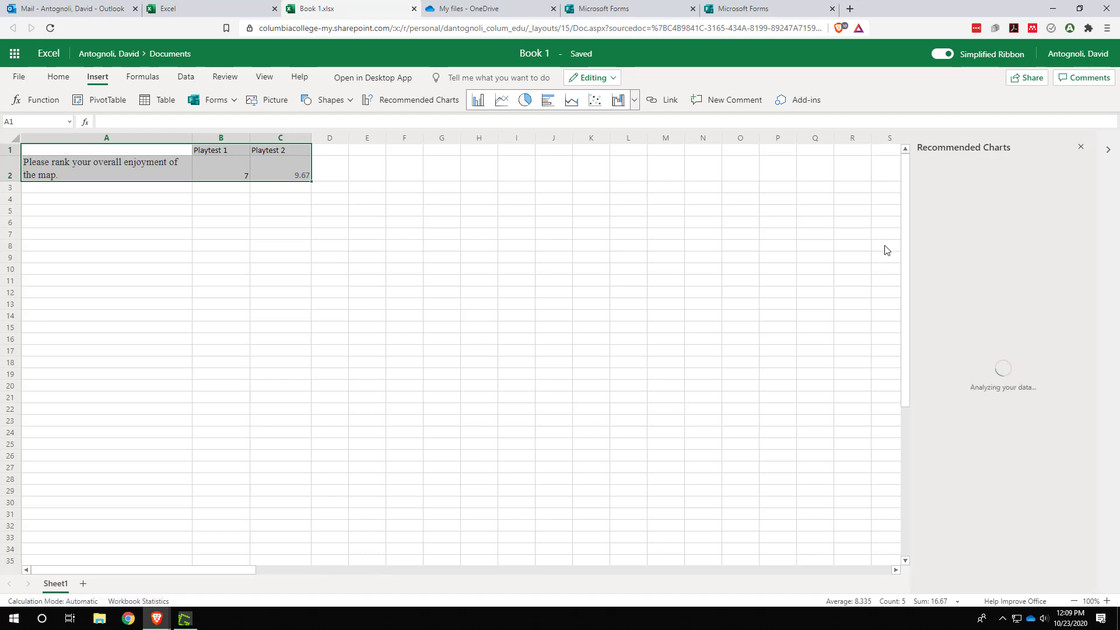
pyautogui.scroll(-3, 1014, 408)
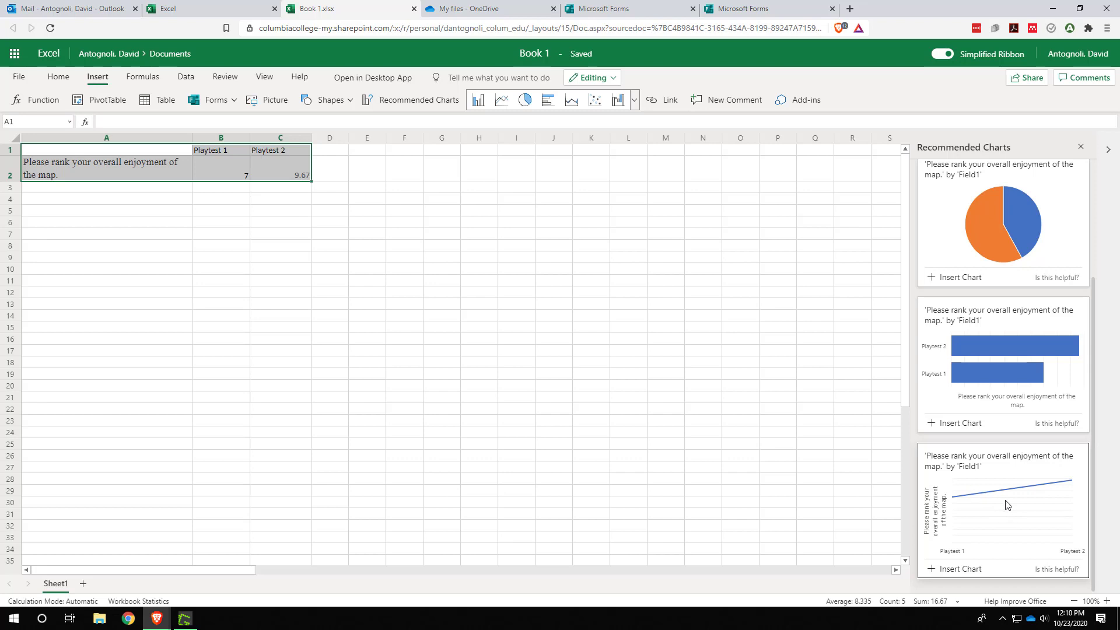
pyautogui.click(960, 570)
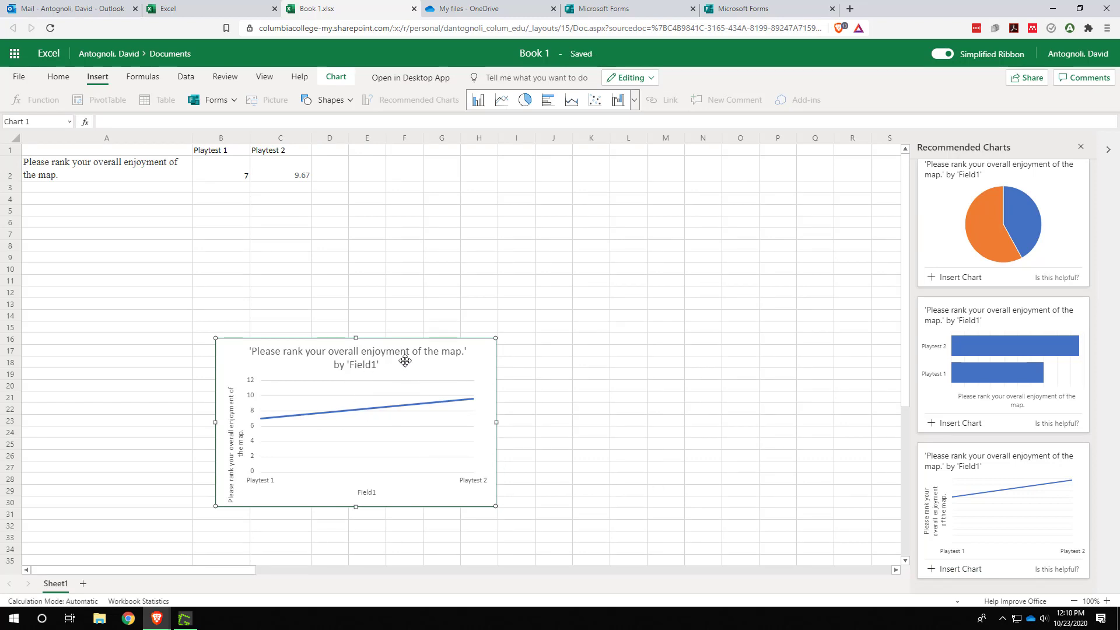
# Open the line chart's formatting options and remove "by 'Field1'" from the end of the chart title
pyautogui.rightClick(338, 403)
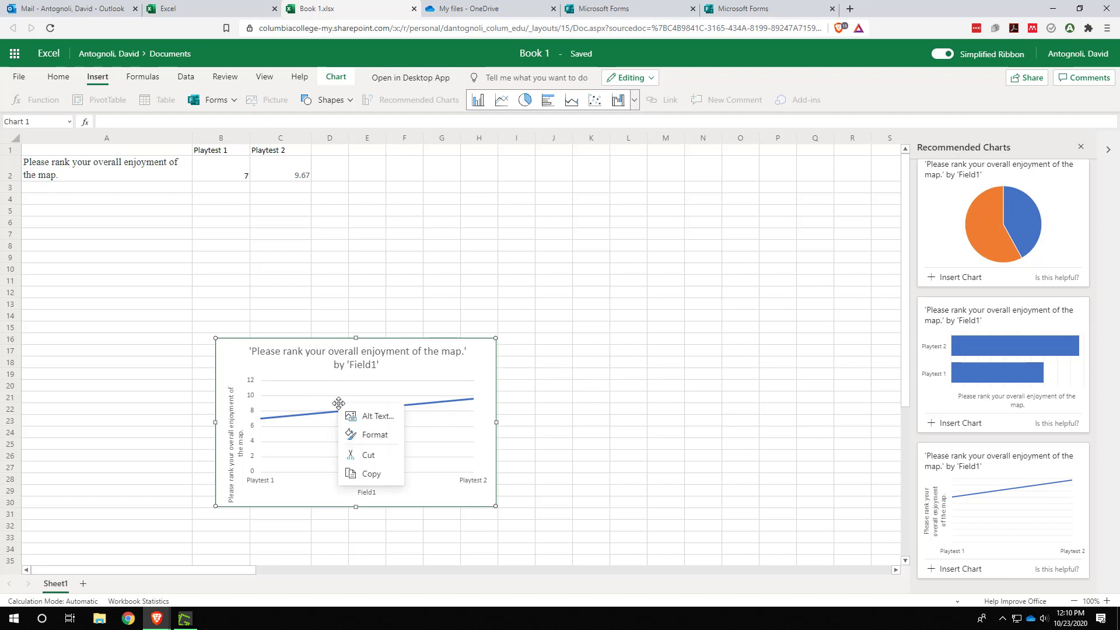
pyautogui.click(371, 436)
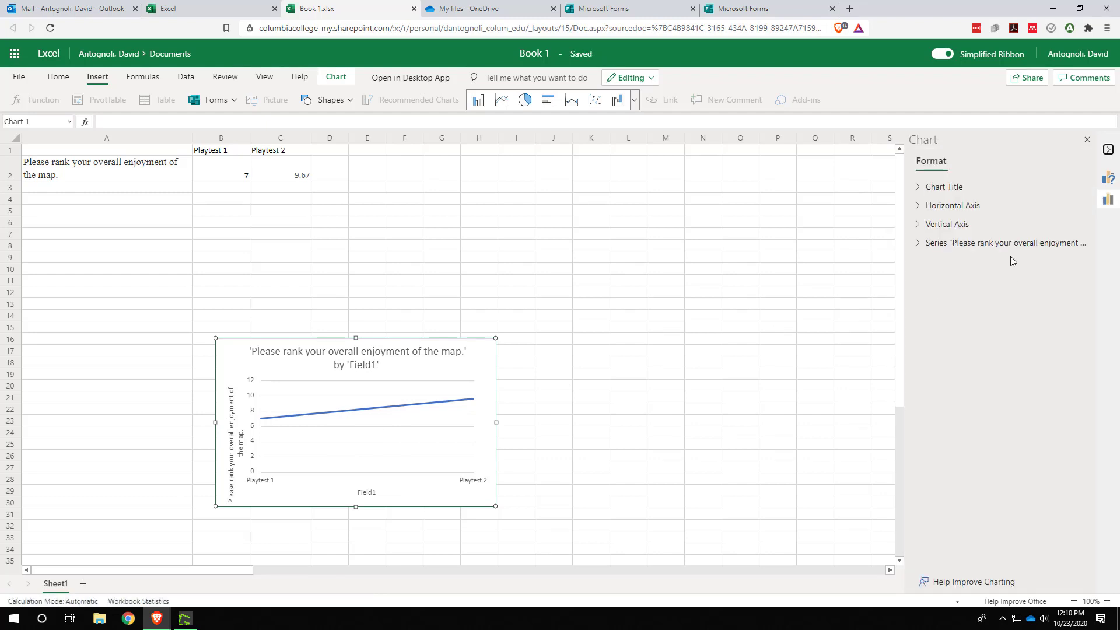
pyautogui.click(934, 189)
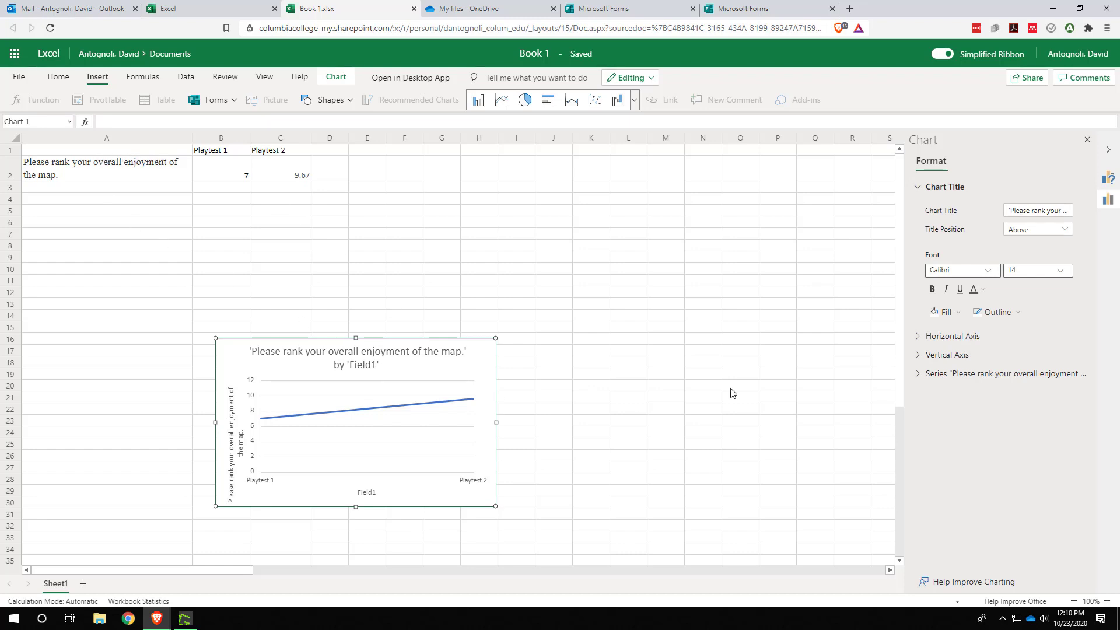
pyautogui.moveTo(1047, 210); pyautogui.dragTo(1109, 206)
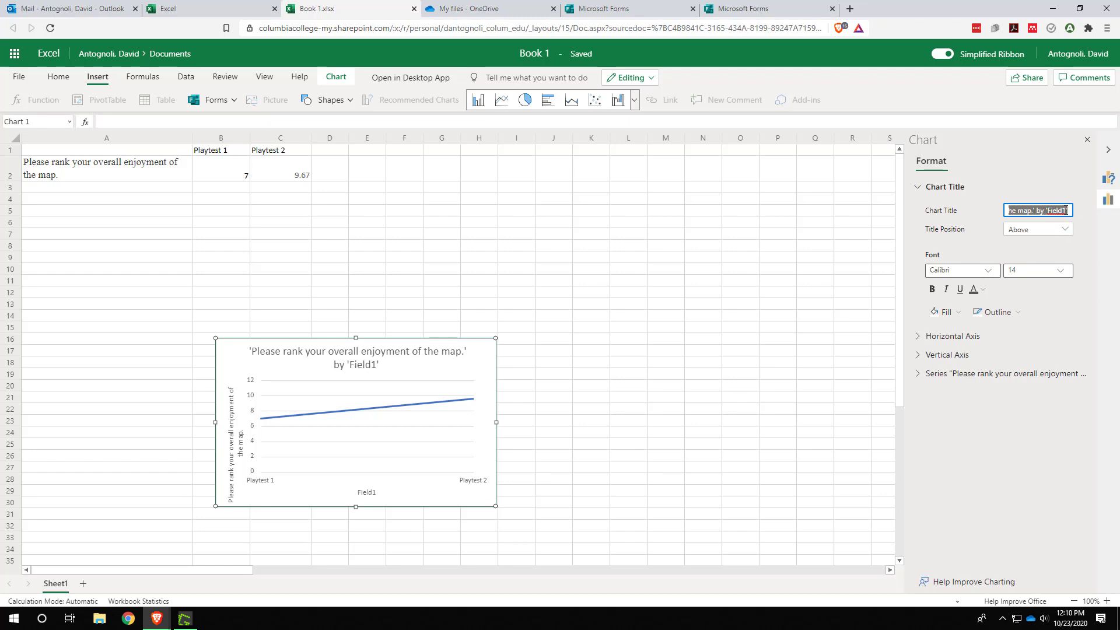
pyautogui.click(1065, 210)
pyautogui.press('BackSpace')
pyautogui.press('BackSpace')
pyautogui.press('BackSpace')
pyautogui.press('BackSpace')
pyautogui.press('BackSpace')
pyautogui.press('BackSpace')
pyautogui.press('BackSpace')
pyautogui.press('BackSpace')
pyautogui.press('BackSpace')
pyautogui.press('BackSpace')
pyautogui.press('BackSpace')
pyautogui.press('BackSpace')
# Clear the horizontal axis title "Field1" from the line chart
pyautogui.click(950, 340)
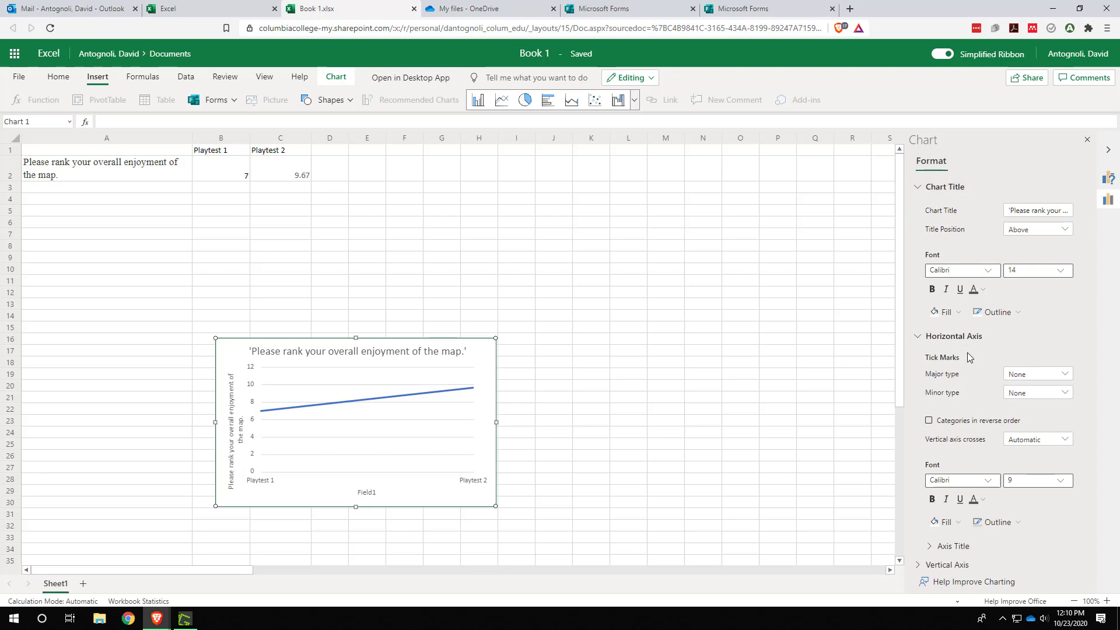
pyautogui.click(920, 188)
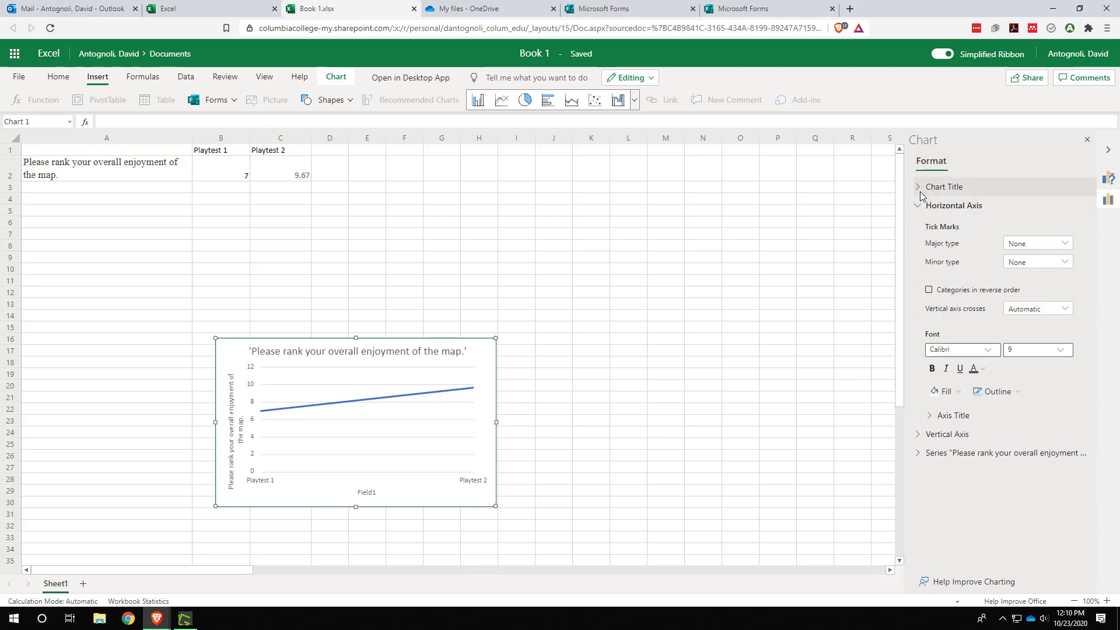
pyautogui.click(921, 193)
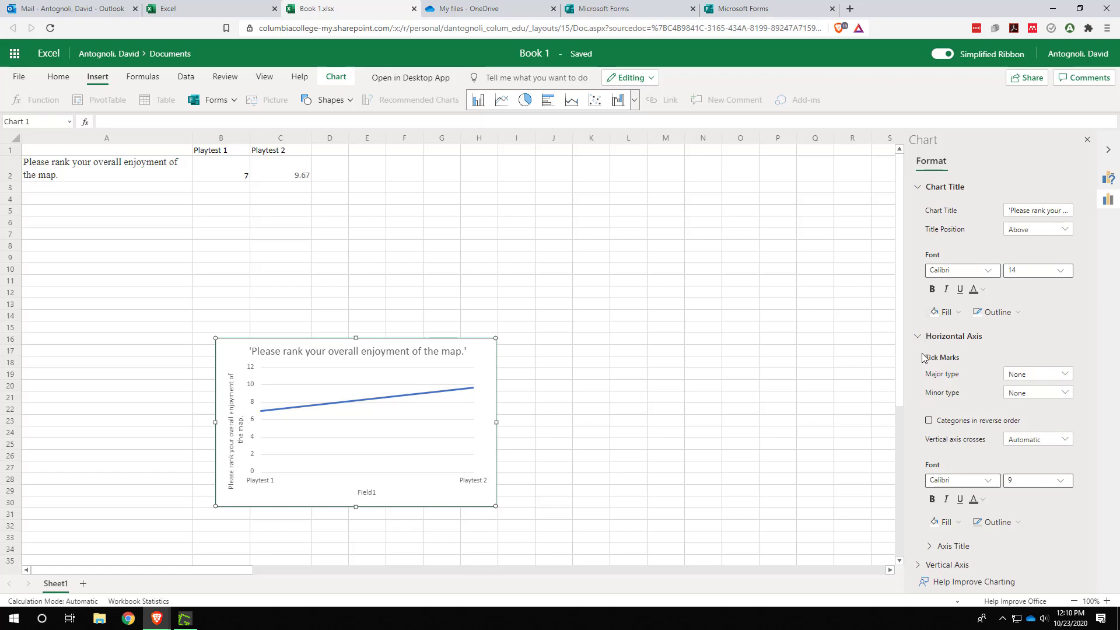
pyautogui.scroll(-1, 933, 371)
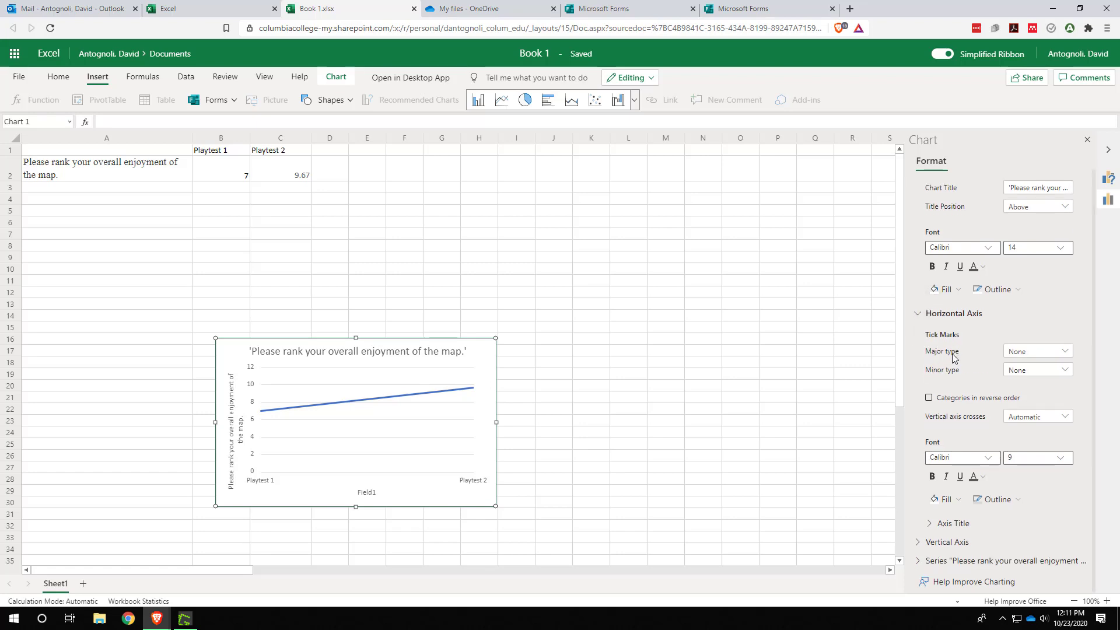
pyautogui.click(953, 524)
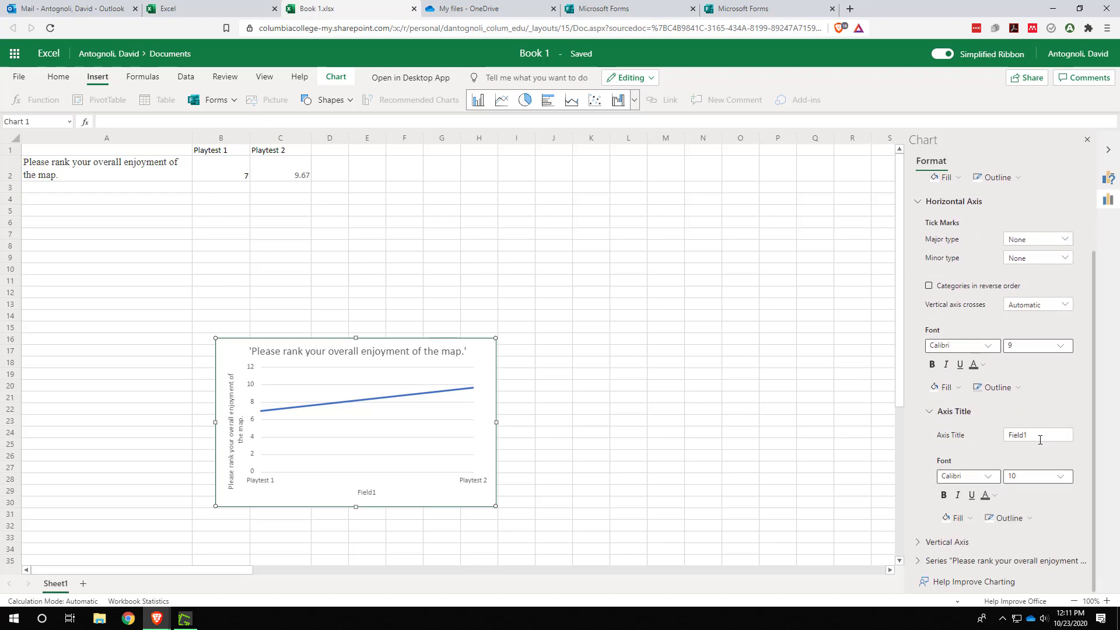
pyautogui.click(1040, 440)
pyautogui.press('BackSpace')
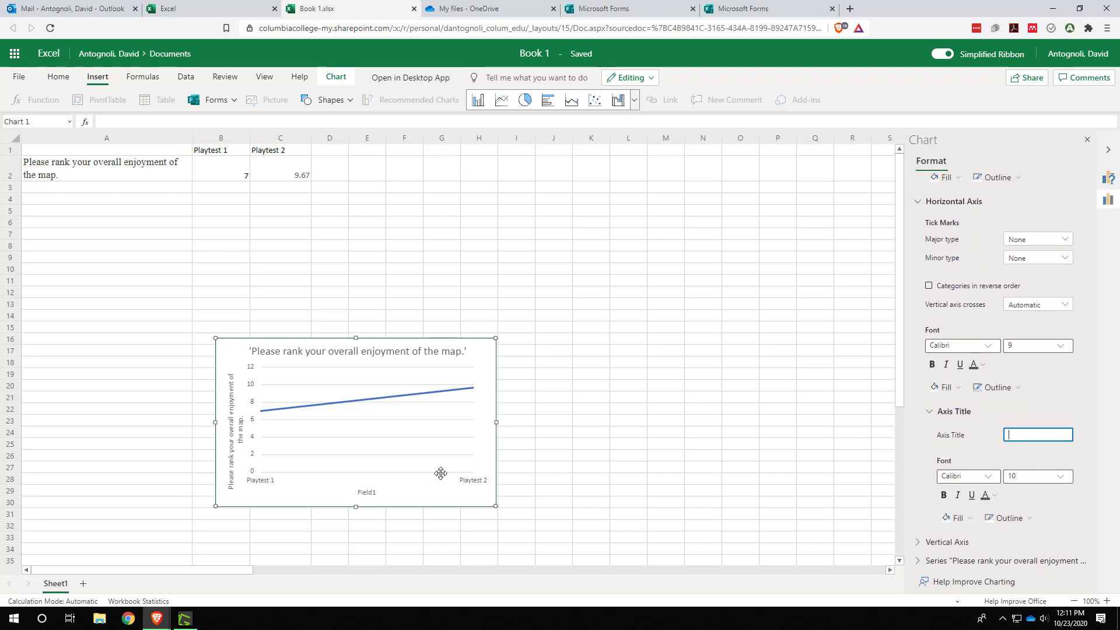
pyautogui.click(1037, 158)
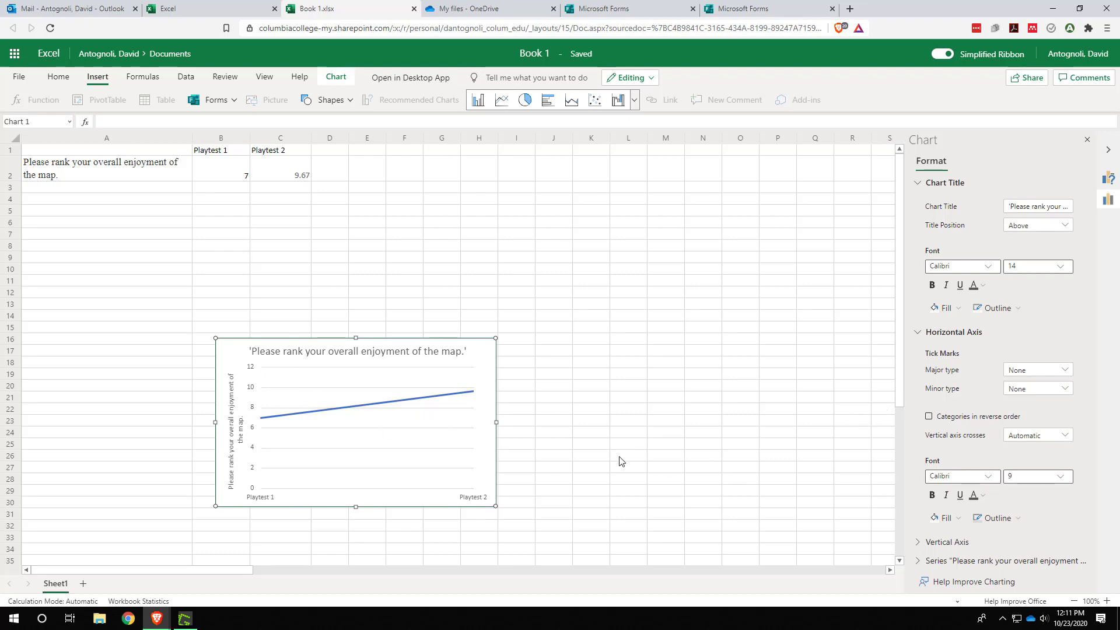
# Set the maximum bound of the chart's vertical axis to 10
pyautogui.click(949, 548)
pyautogui.scroll(-3, 945, 543)
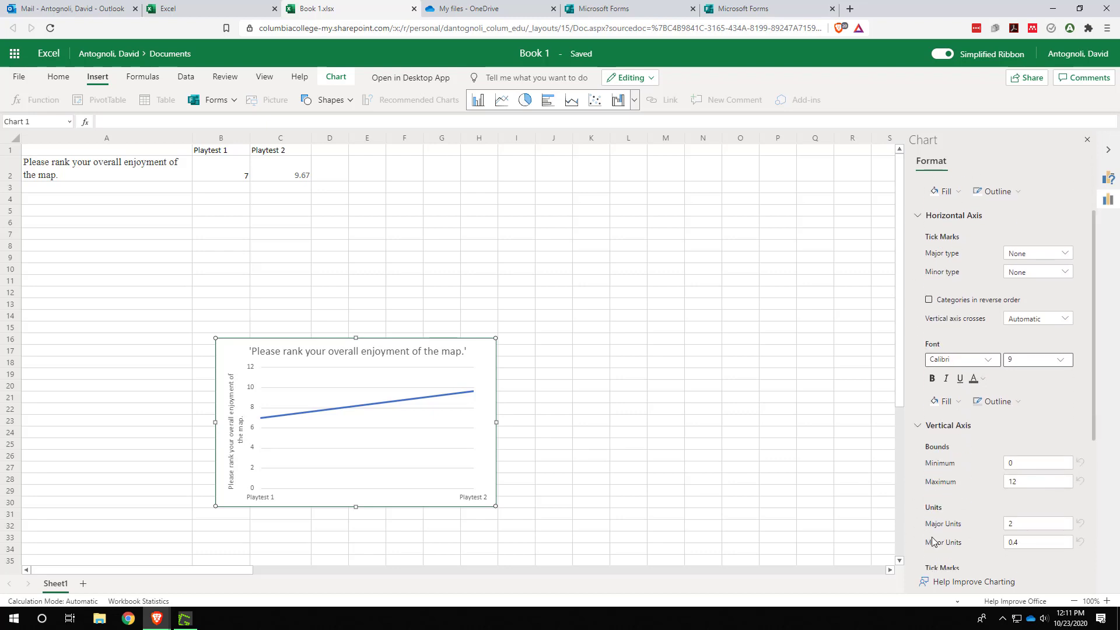
pyautogui.click(1037, 422)
pyautogui.press('BackSpace')
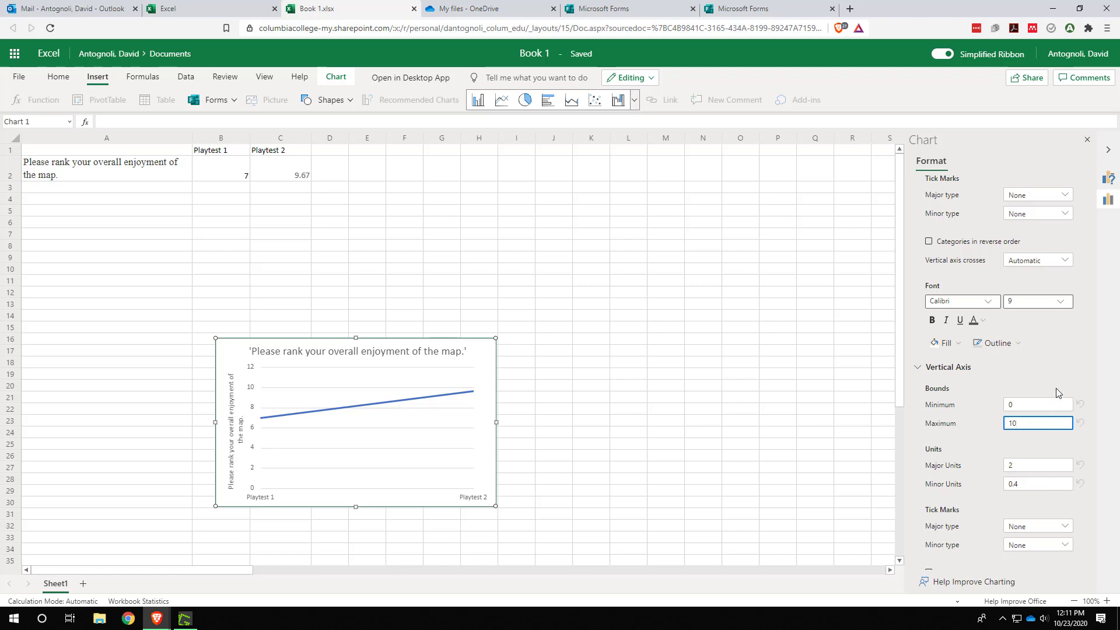
pyautogui.write('0')
pyautogui.click(1057, 391)
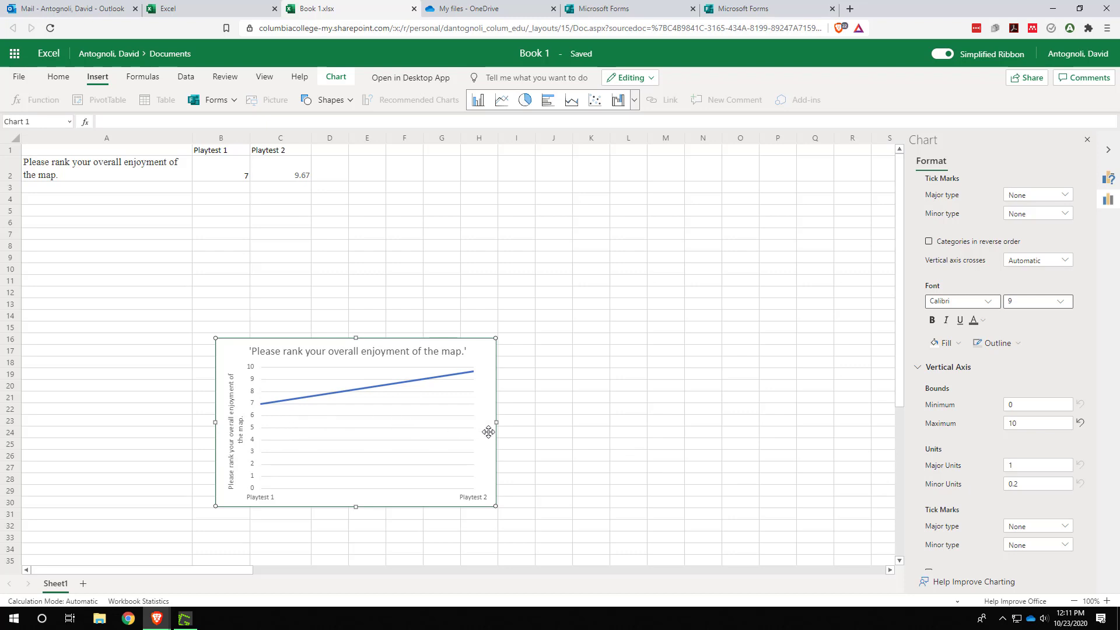
# Replace the chart's vertical axis title with "Rating"
pyautogui.scroll(-3, 1035, 419)
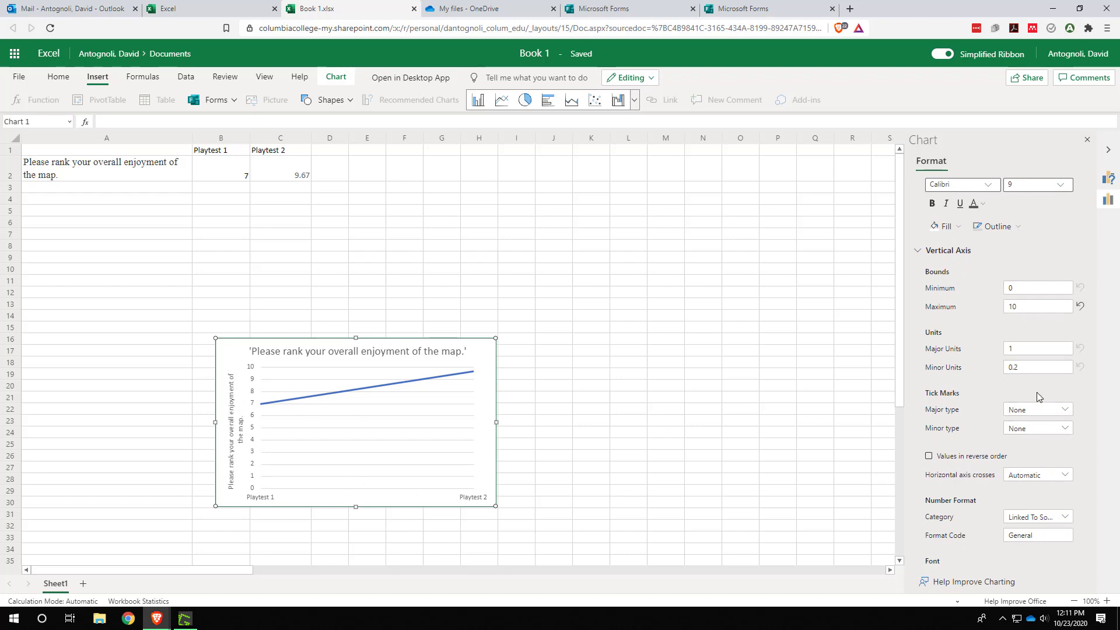
pyautogui.scroll(-1, 1036, 395)
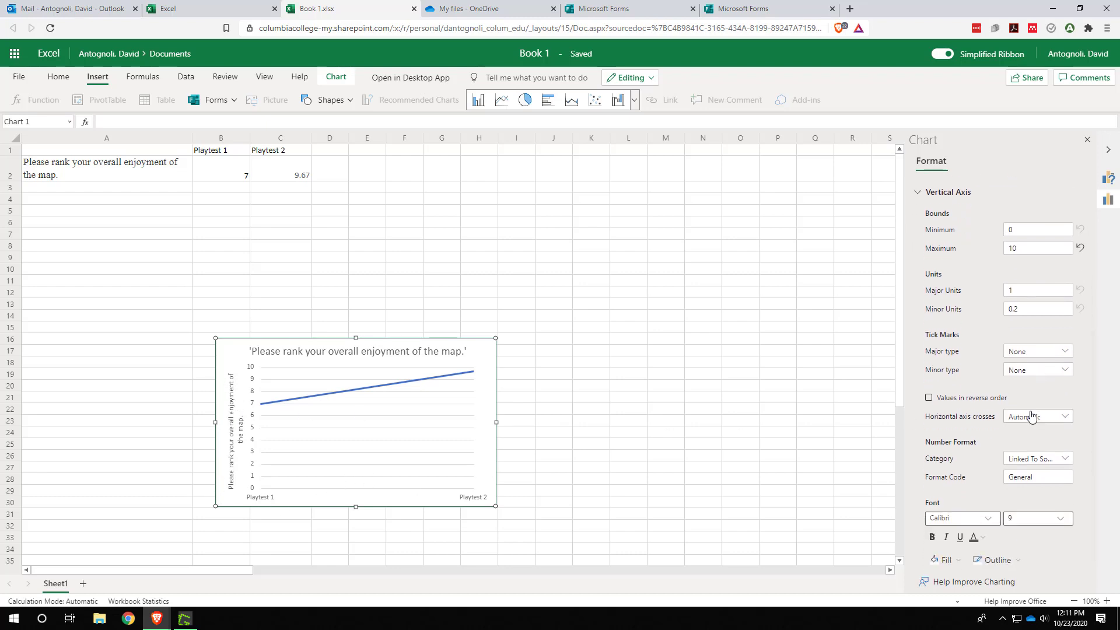
pyautogui.scroll(-1, 1021, 458)
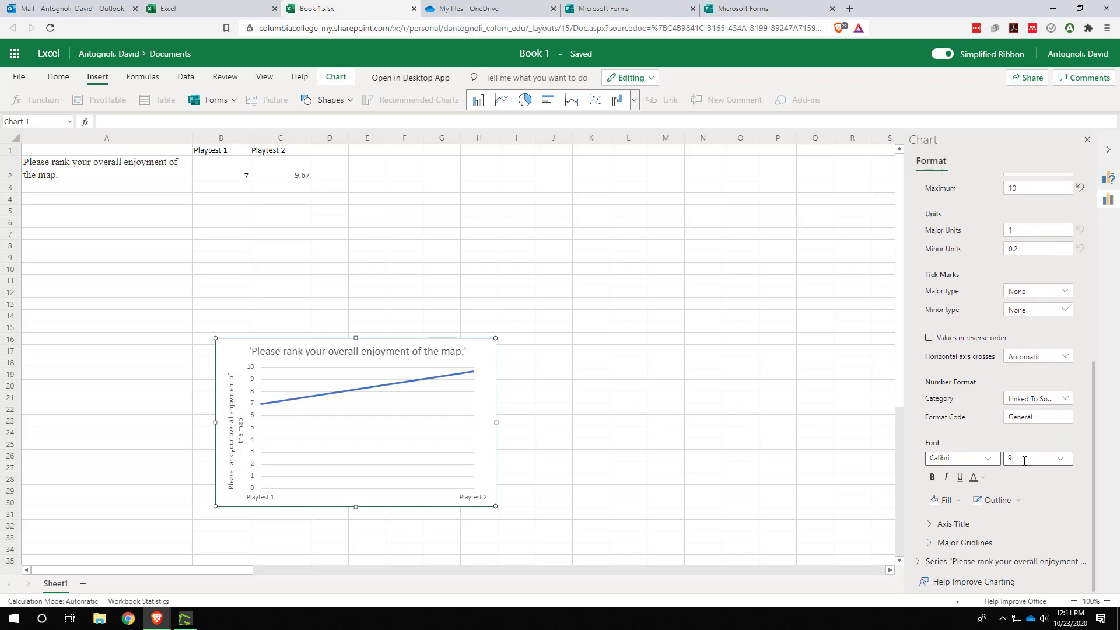
pyautogui.click(944, 526)
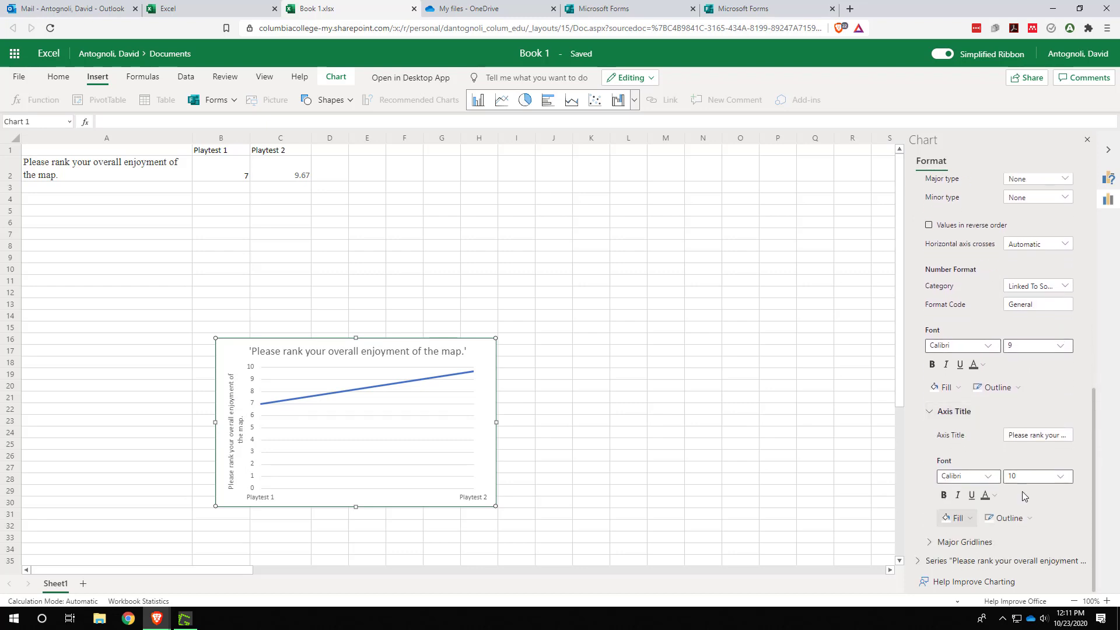
pyautogui.click(1040, 434)
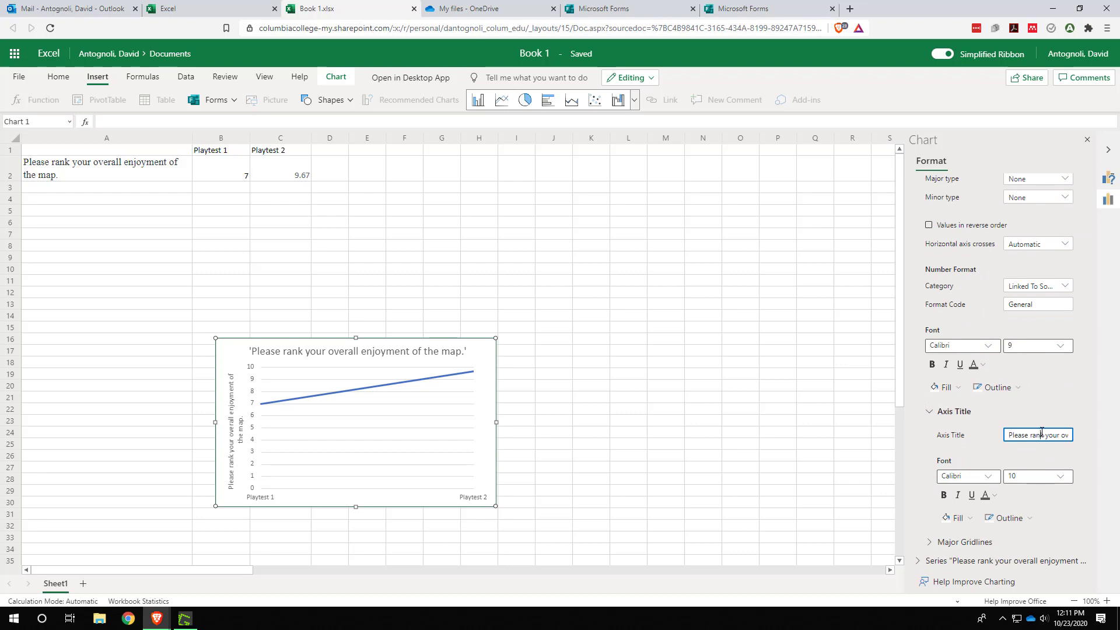
pyautogui.tripleClick(1041, 432)
pyautogui.write('Rating')
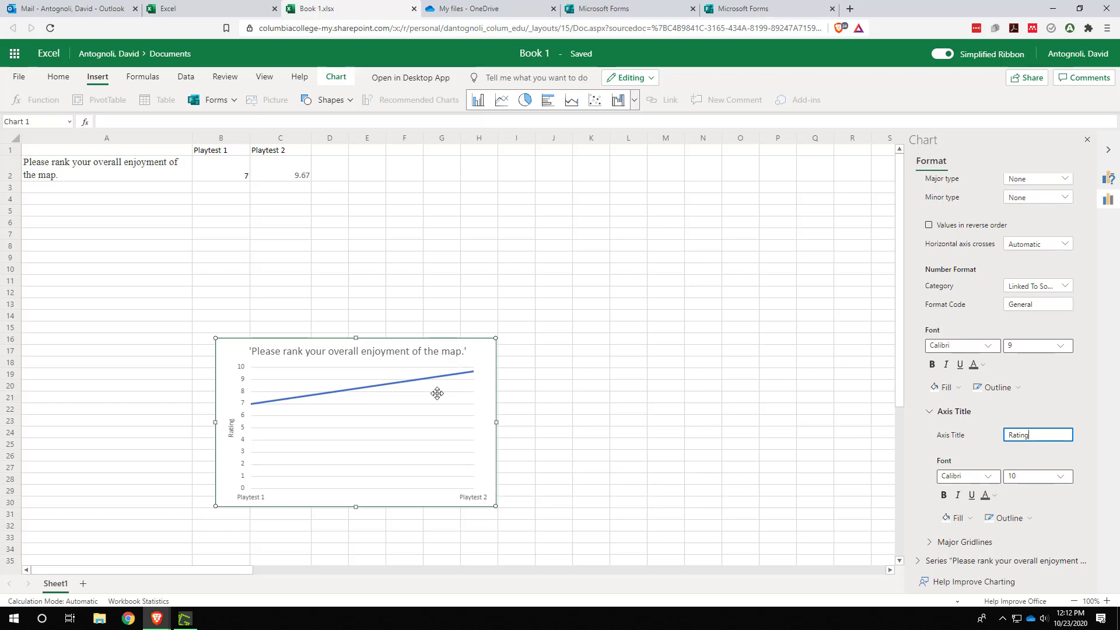
# Move the line chart up beneath the data so it spans about rows 5 to 19, starting in column A
pyautogui.moveTo(303, 430); pyautogui.dragTo(154, 291)
pyautogui.rightClick(162, 287)
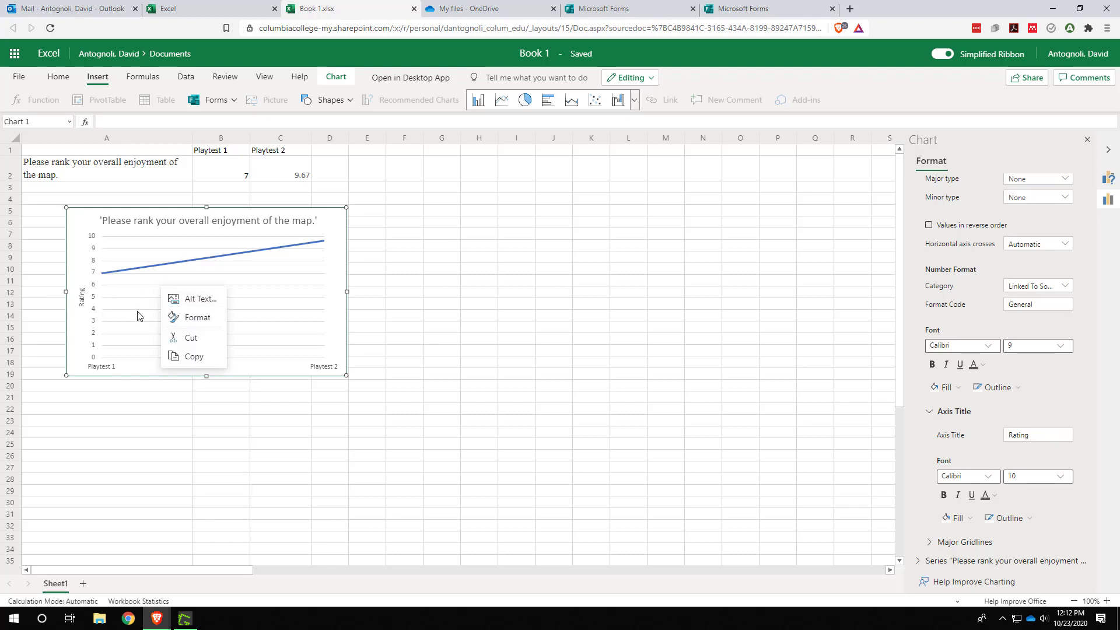
pyautogui.click(102, 271)
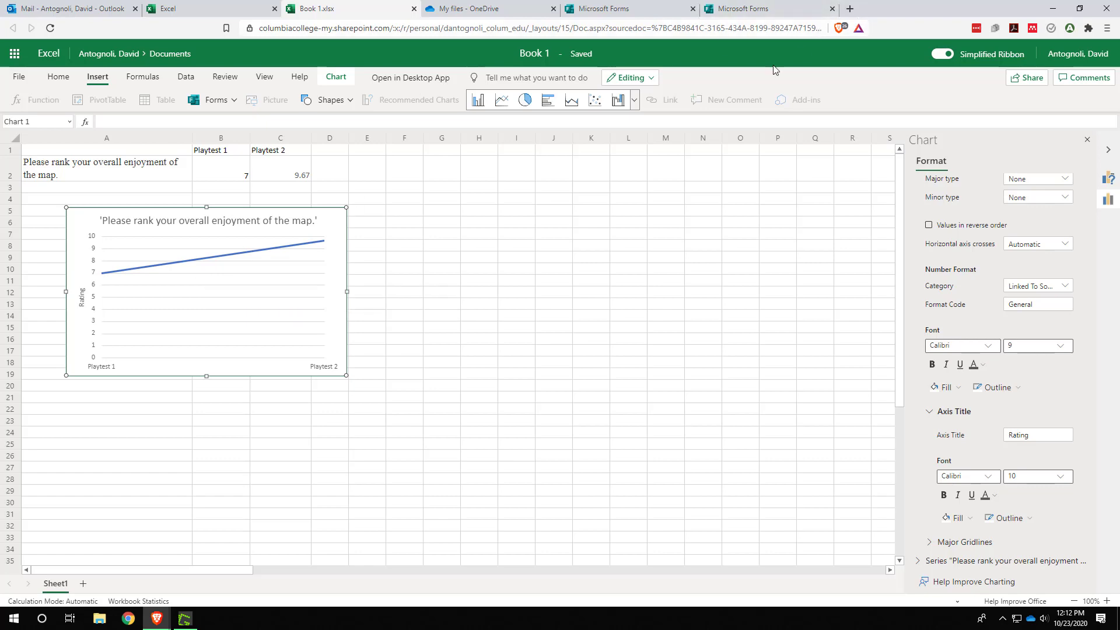
pyautogui.press('super')
pyautogui.write('sni')
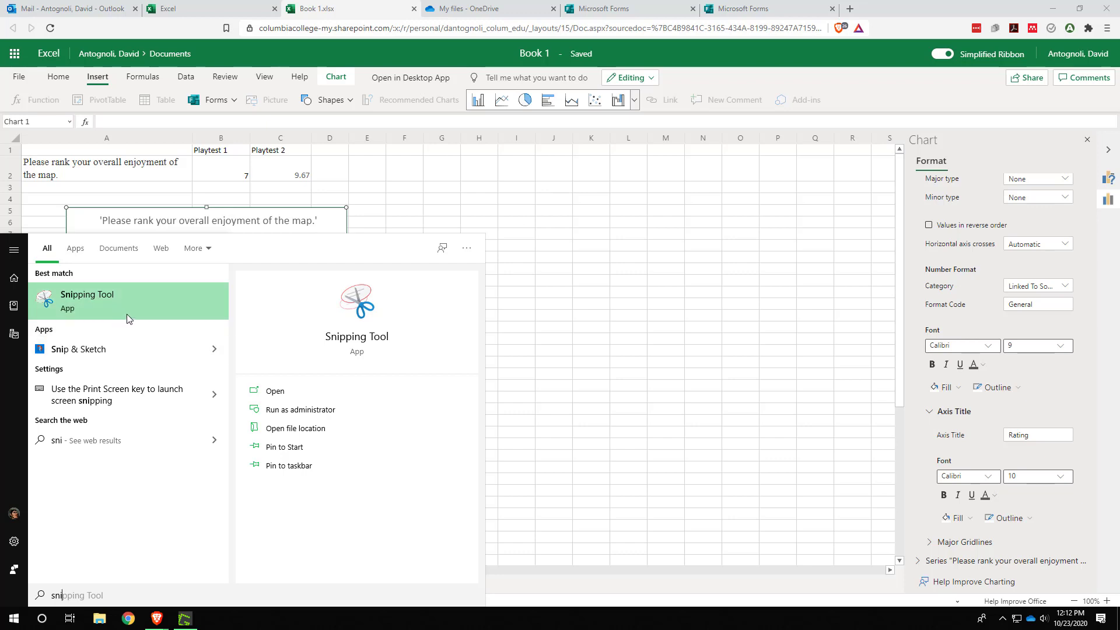
pyautogui.click(317, 220)
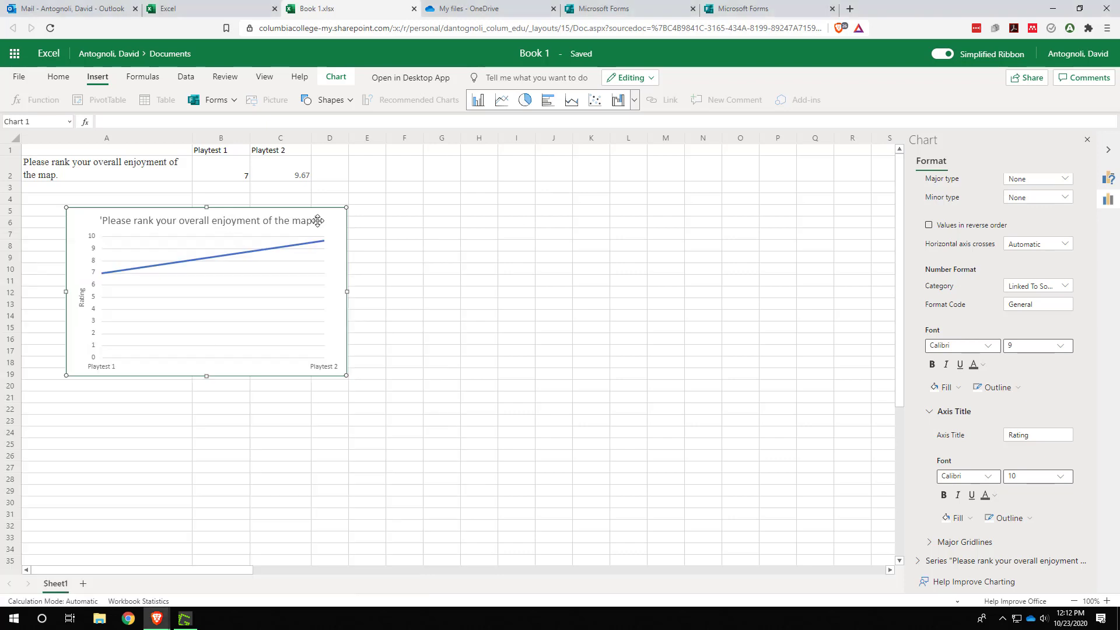
# Copy the finished line chart to the clipboard
pyautogui.rightClick(277, 265)
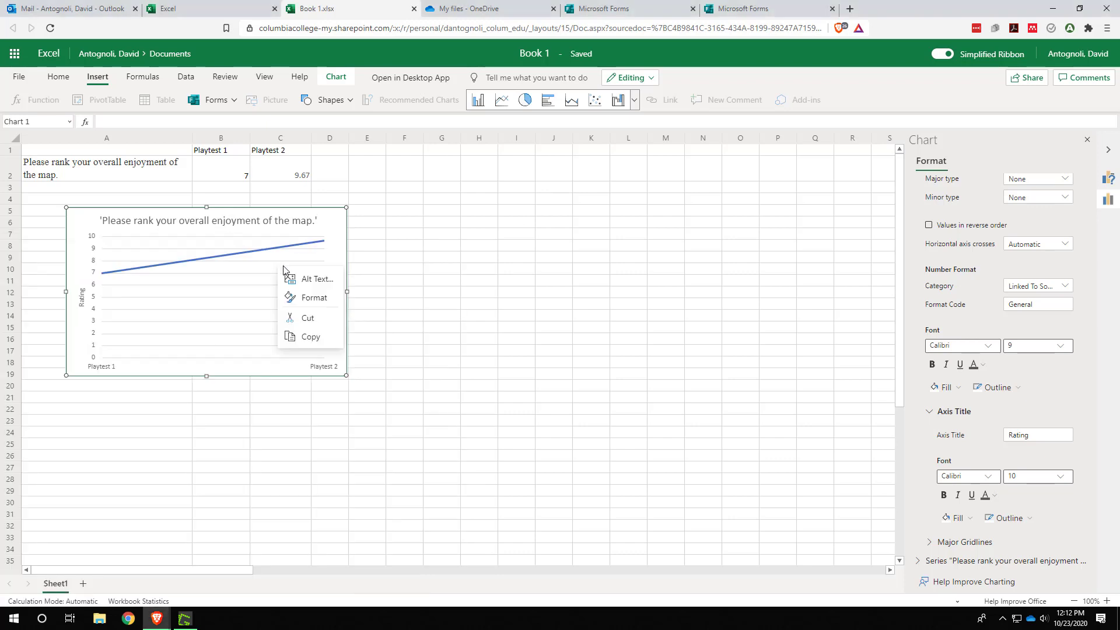
pyautogui.click(311, 338)
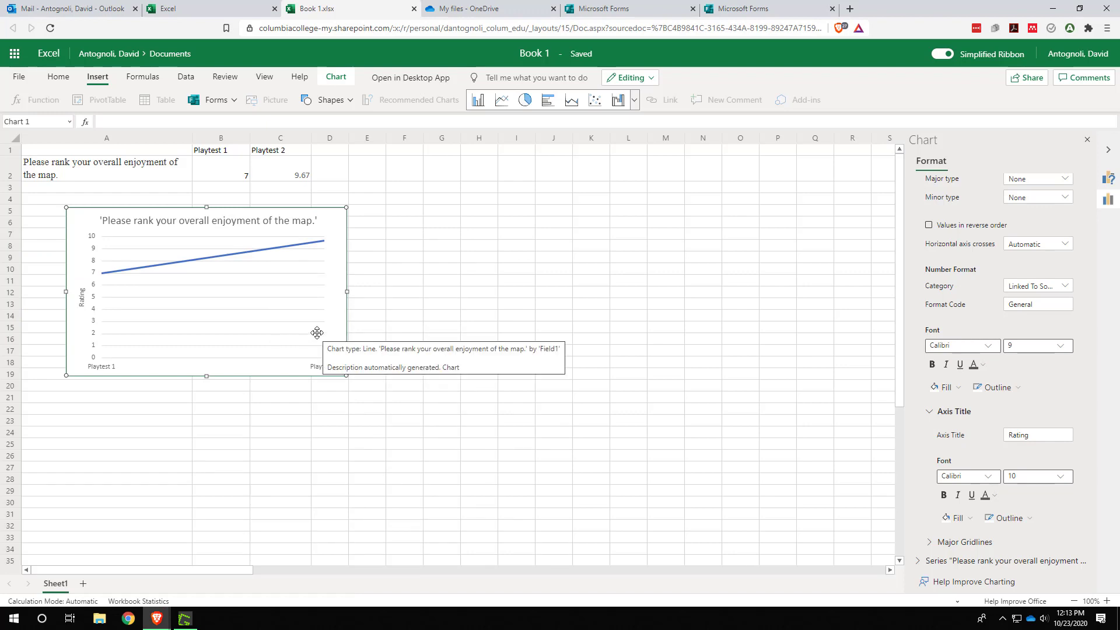